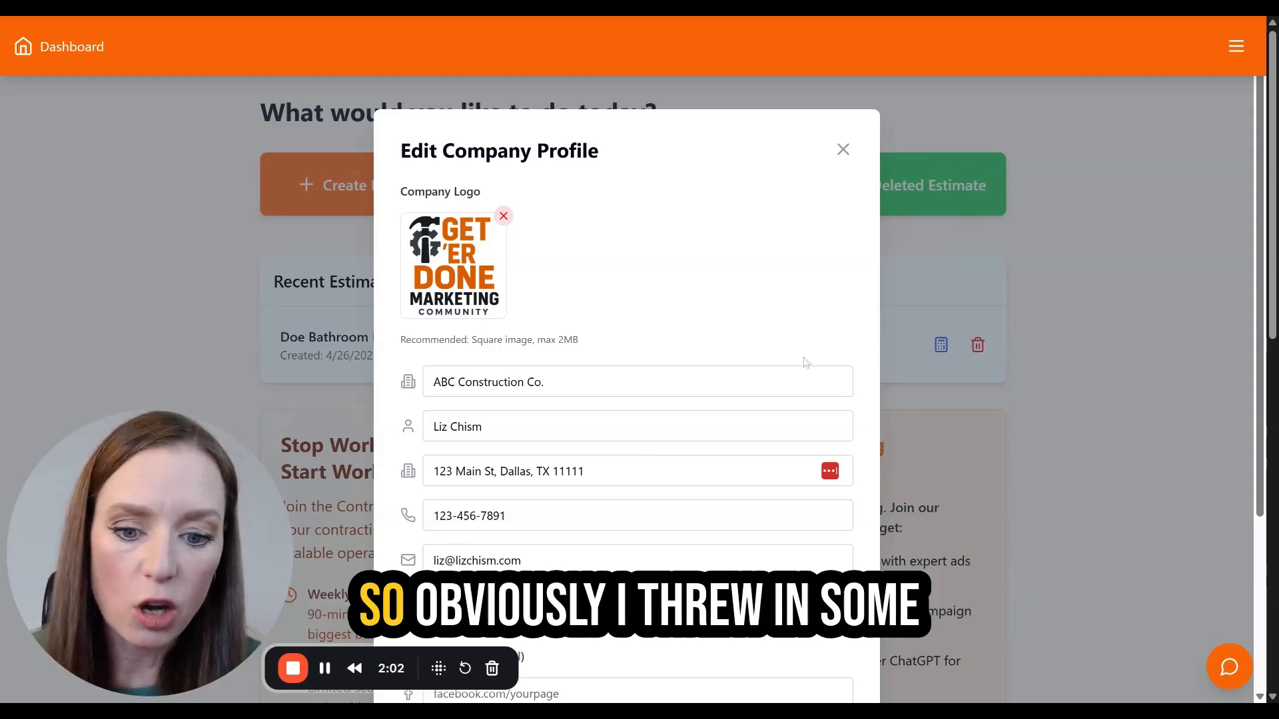
# Review the company profile details down to the social media fields and save the profile
pyautogui.scroll(-1, 626, 400)
pyautogui.scroll(-1, 626, 399)
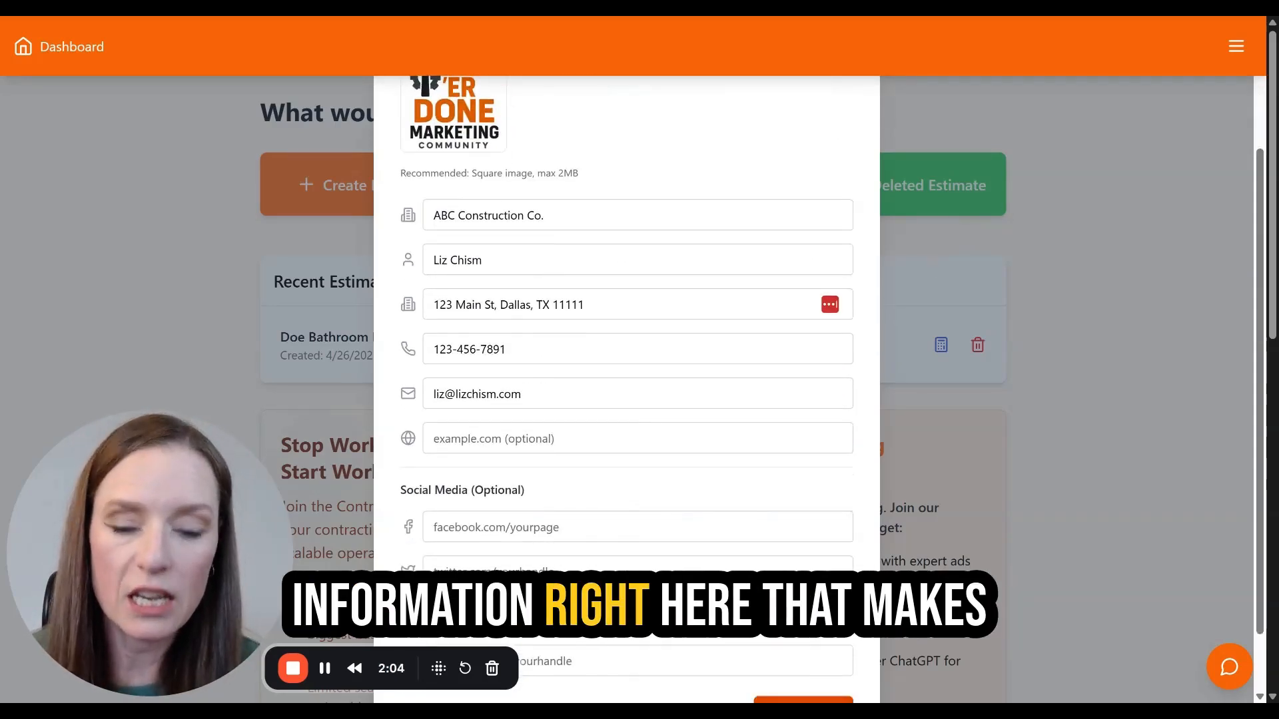
pyautogui.scroll(-1, 626, 400)
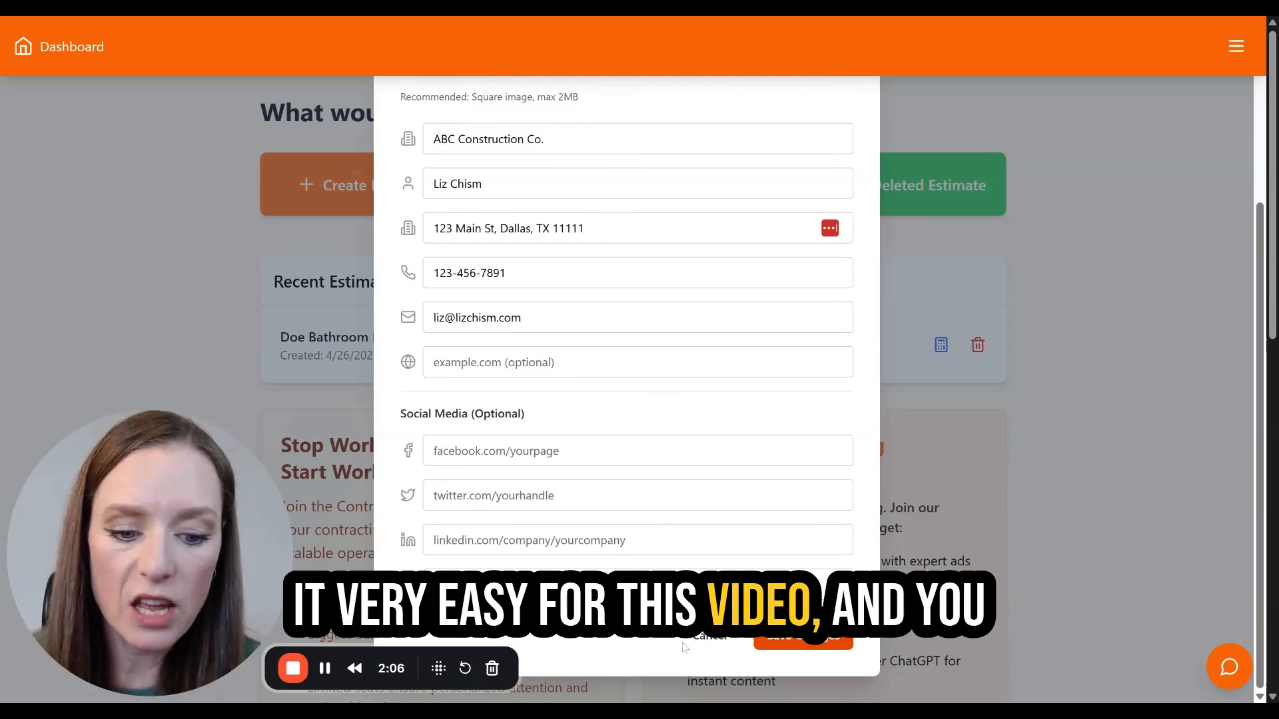
pyautogui.click(819, 638)
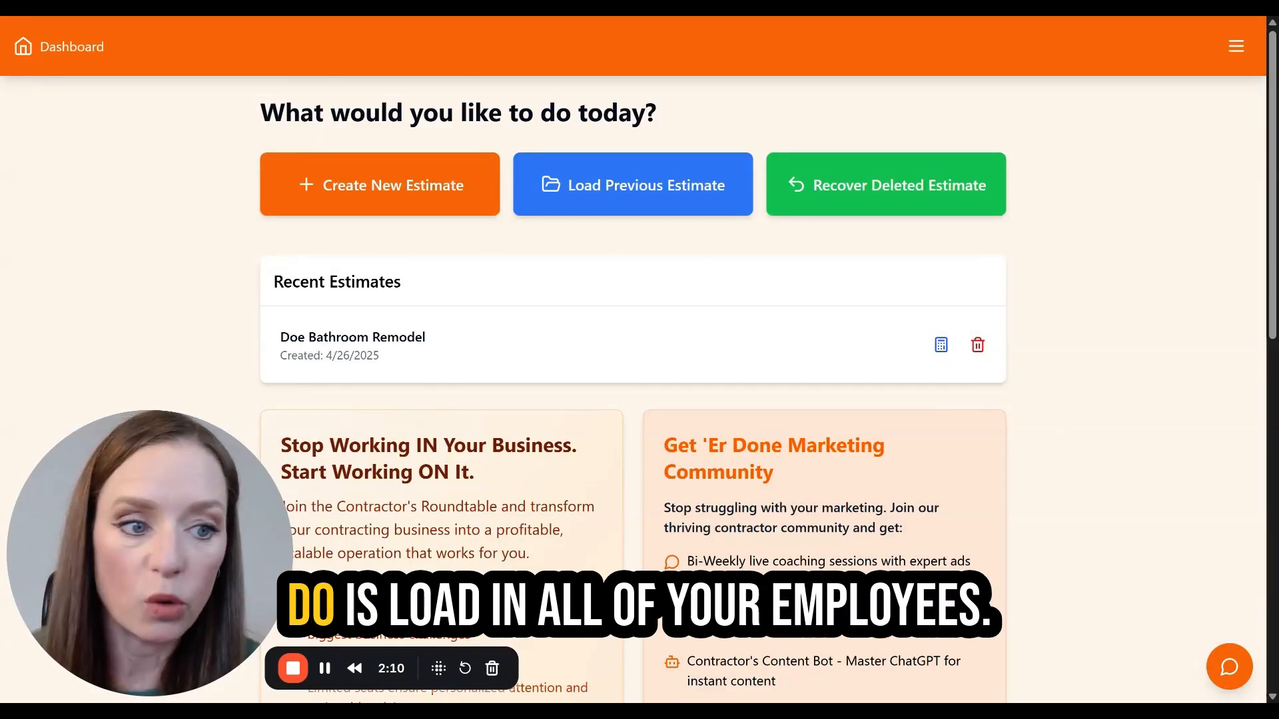
# Open the employee job positions and add a position named "General Labor ($105/hour)"
pyautogui.click(1235, 46)
pyautogui.click(1163, 120)
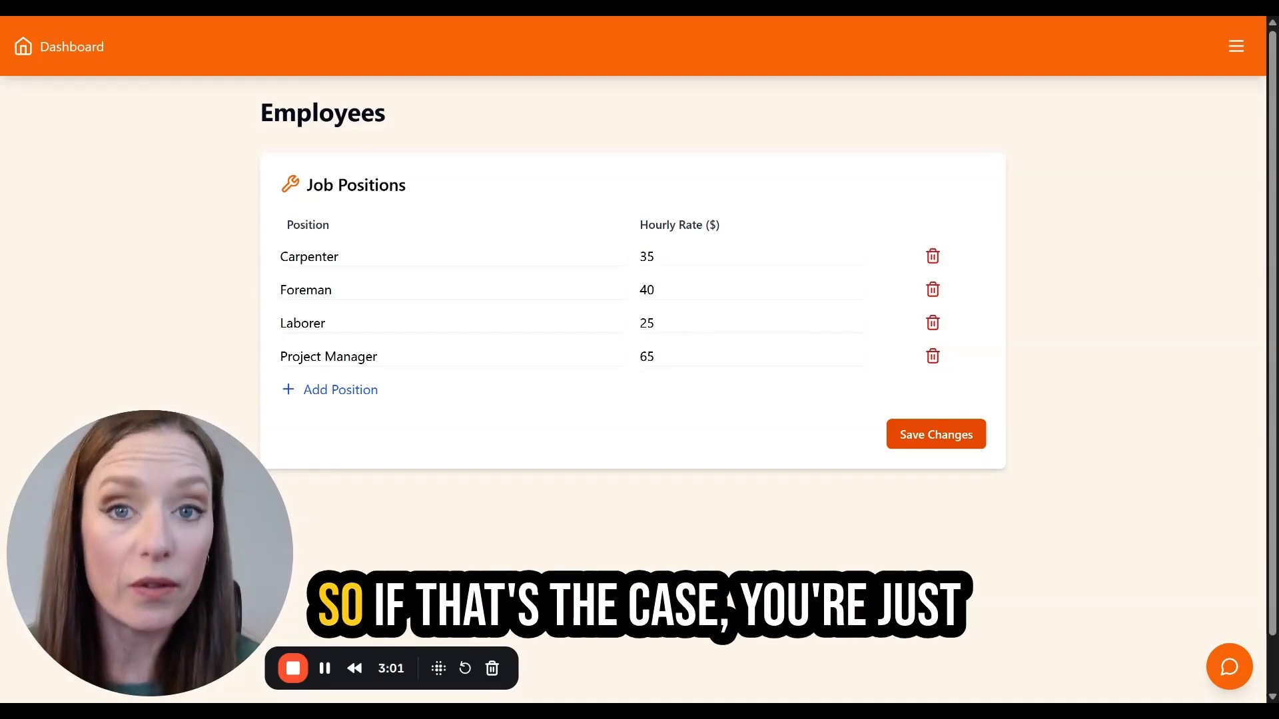
pyautogui.click(364, 392)
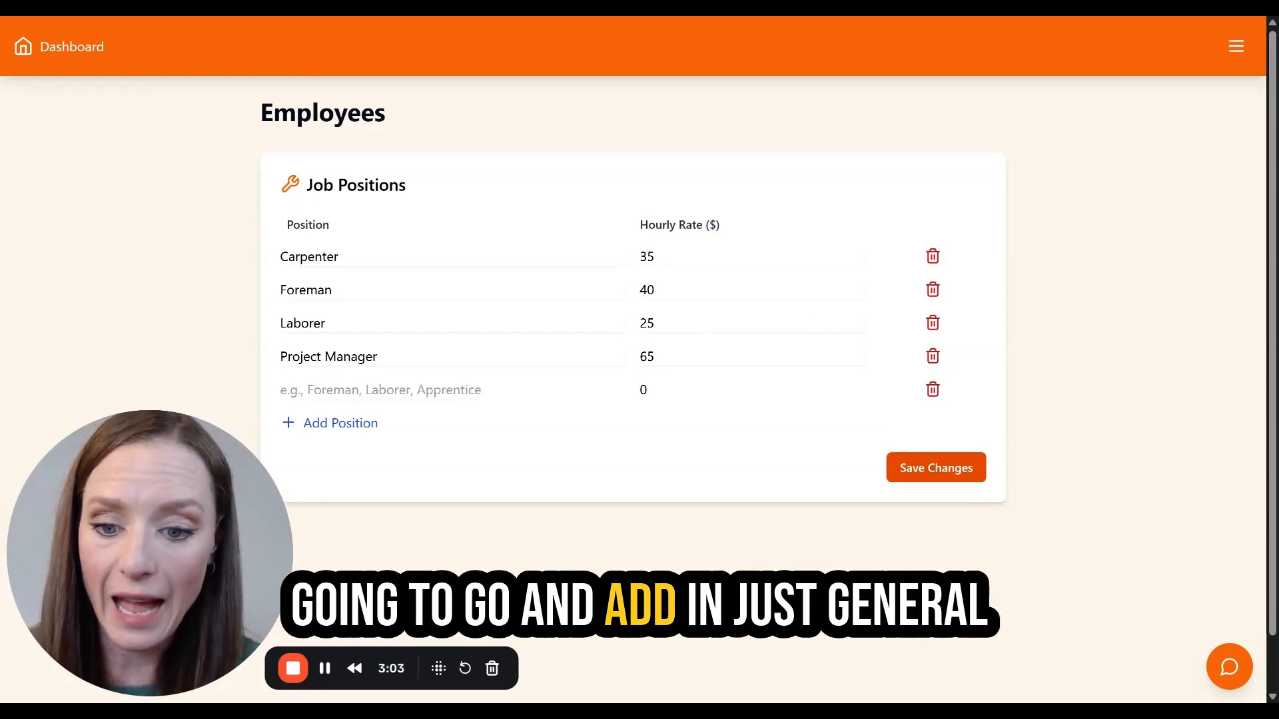
pyautogui.write('Genera')
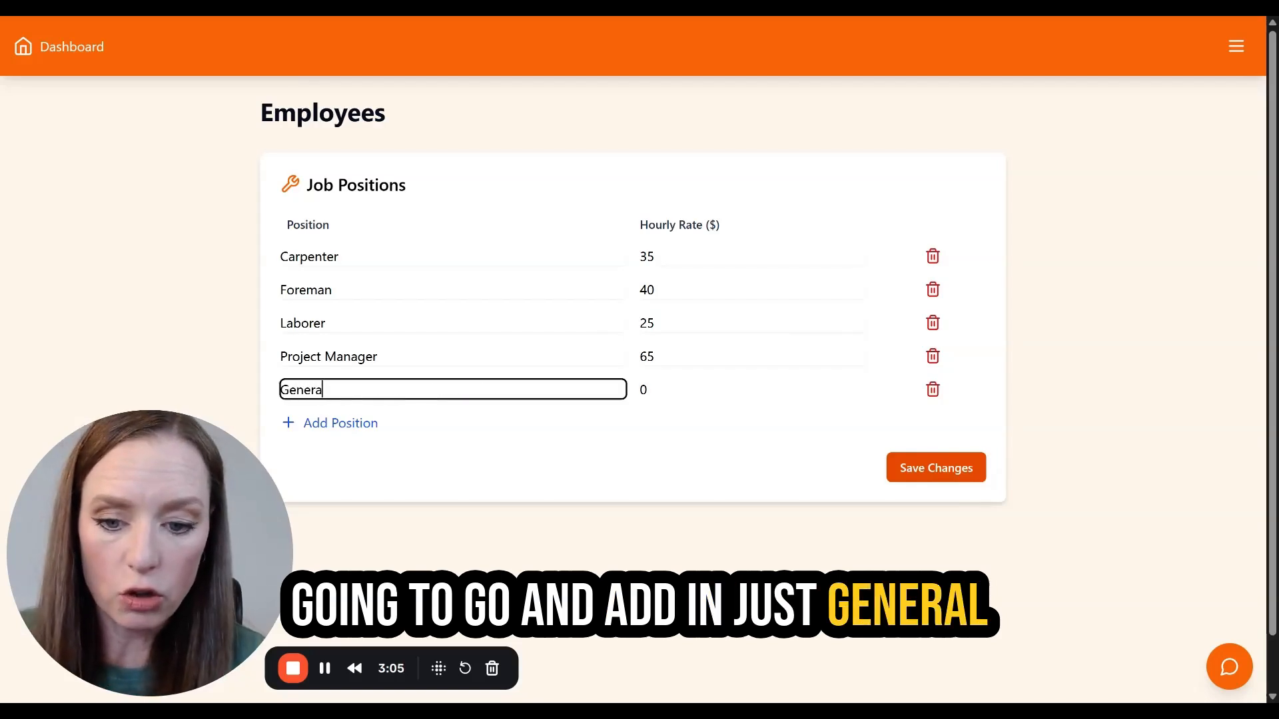
pyautogui.write('l Labor ')
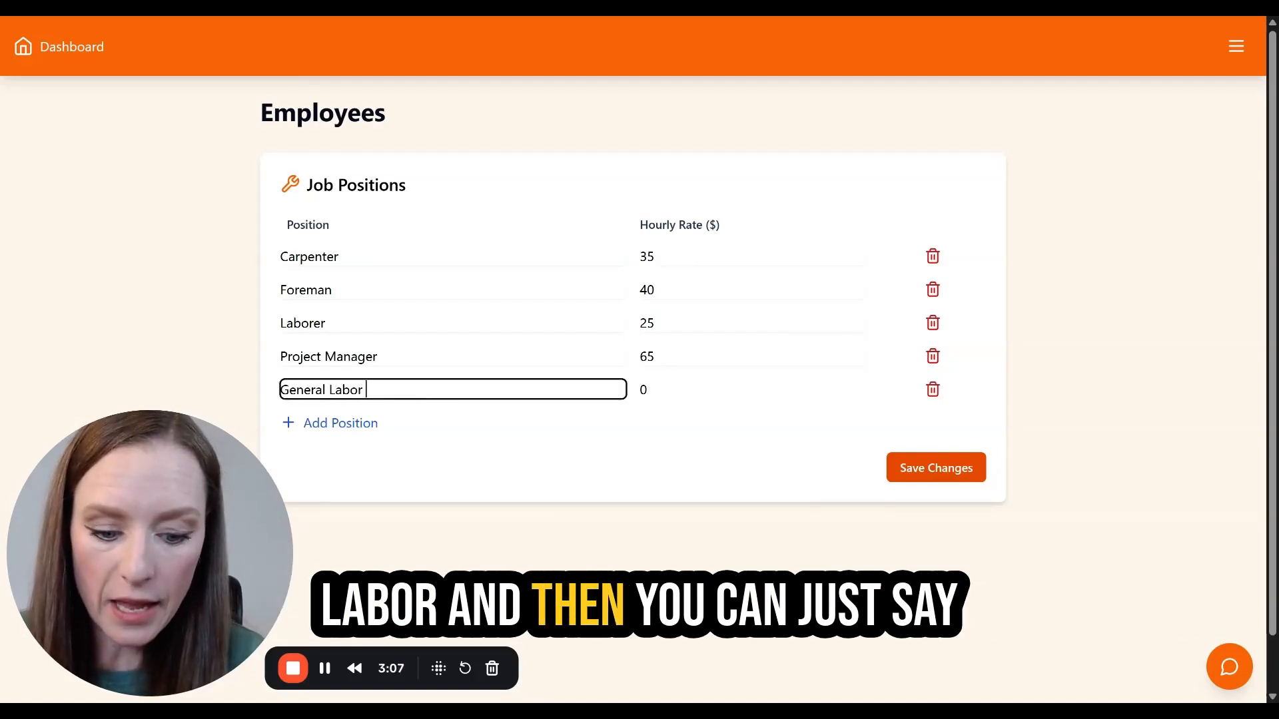
pyautogui.write('(')
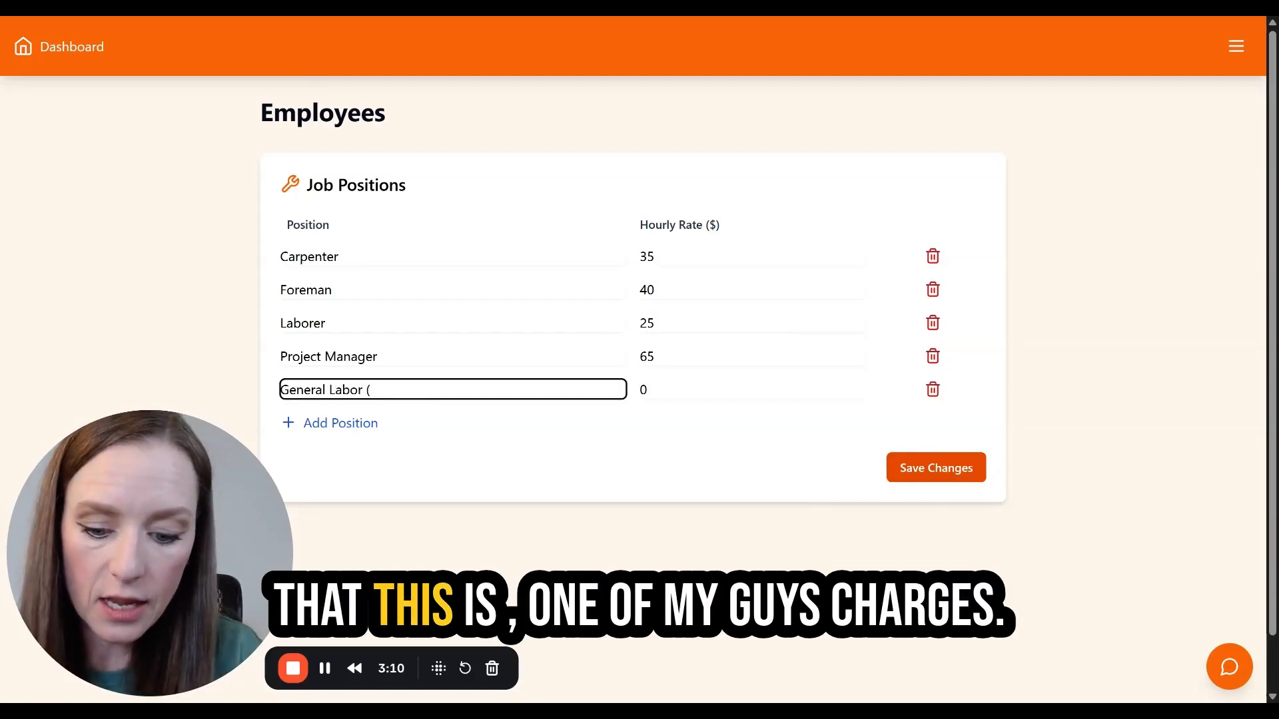
pyautogui.write('$105')
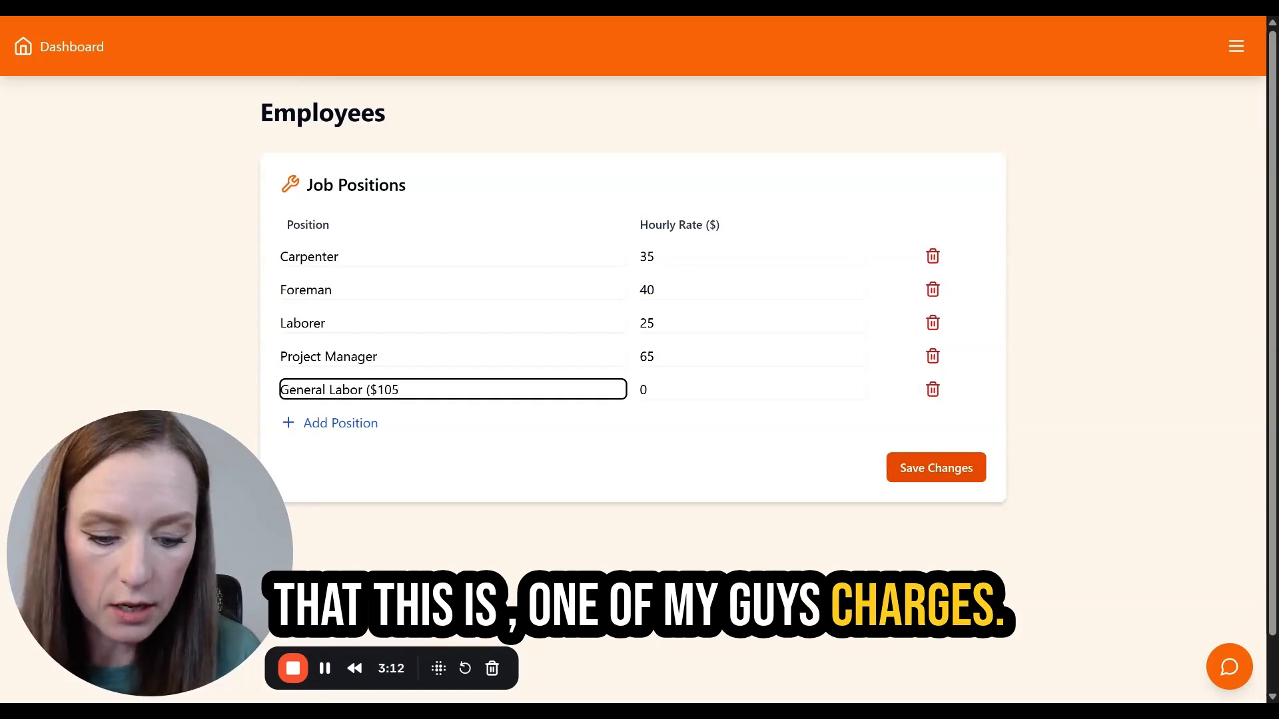
pyautogui.write('/hour')
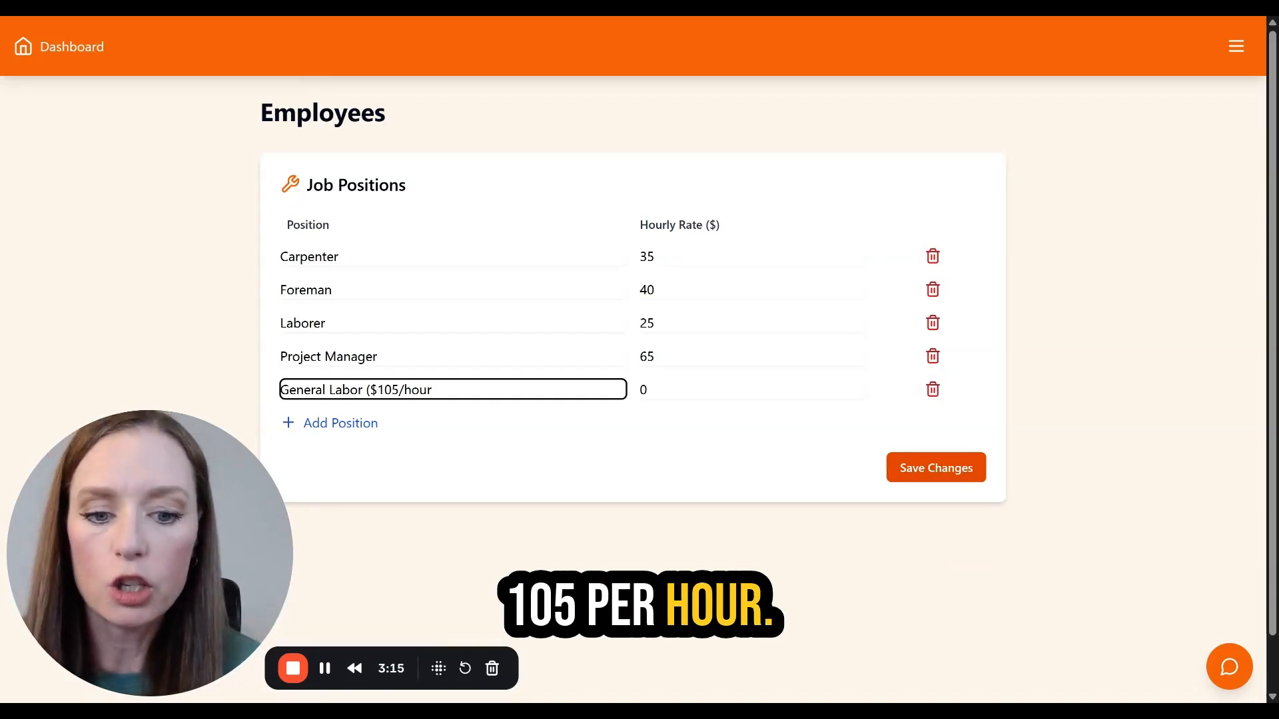
# Set the General Labor position's hourly rate to 105 and save the job positions
pyautogui.click(644, 390)
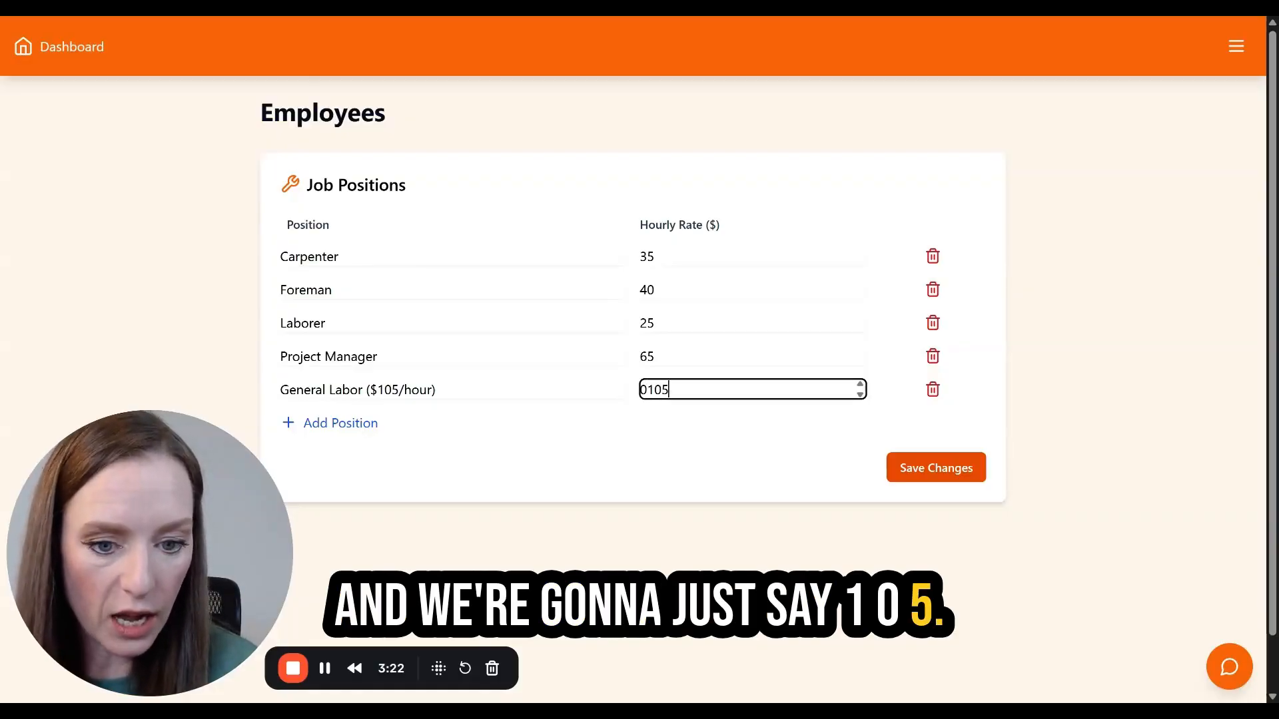
pyautogui.write('105')
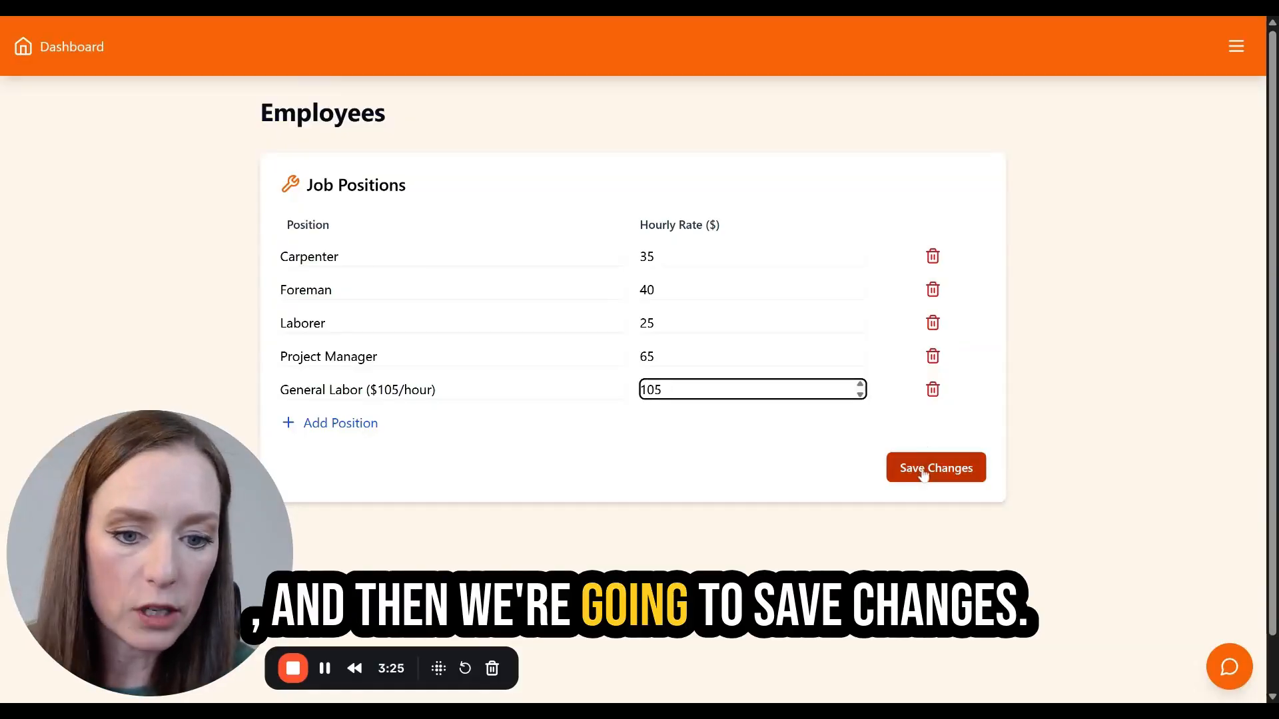
pyautogui.click(925, 473)
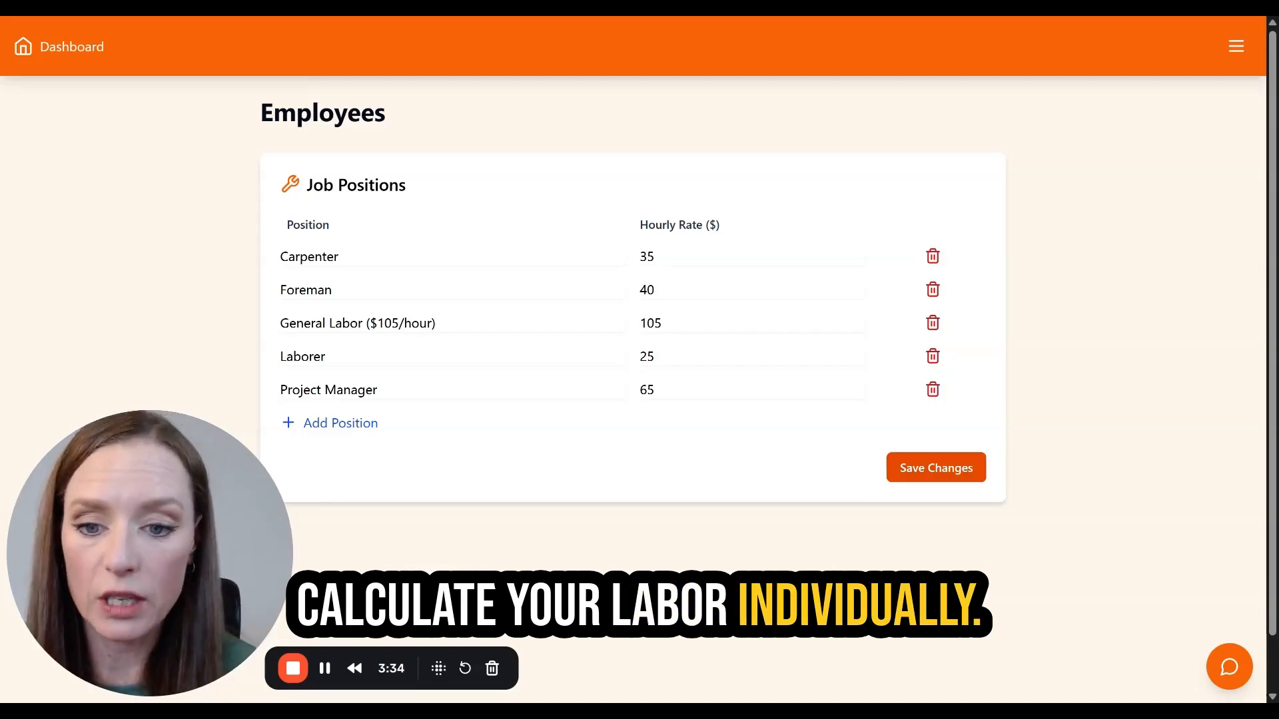
pyautogui.scroll(-1, 632, 378)
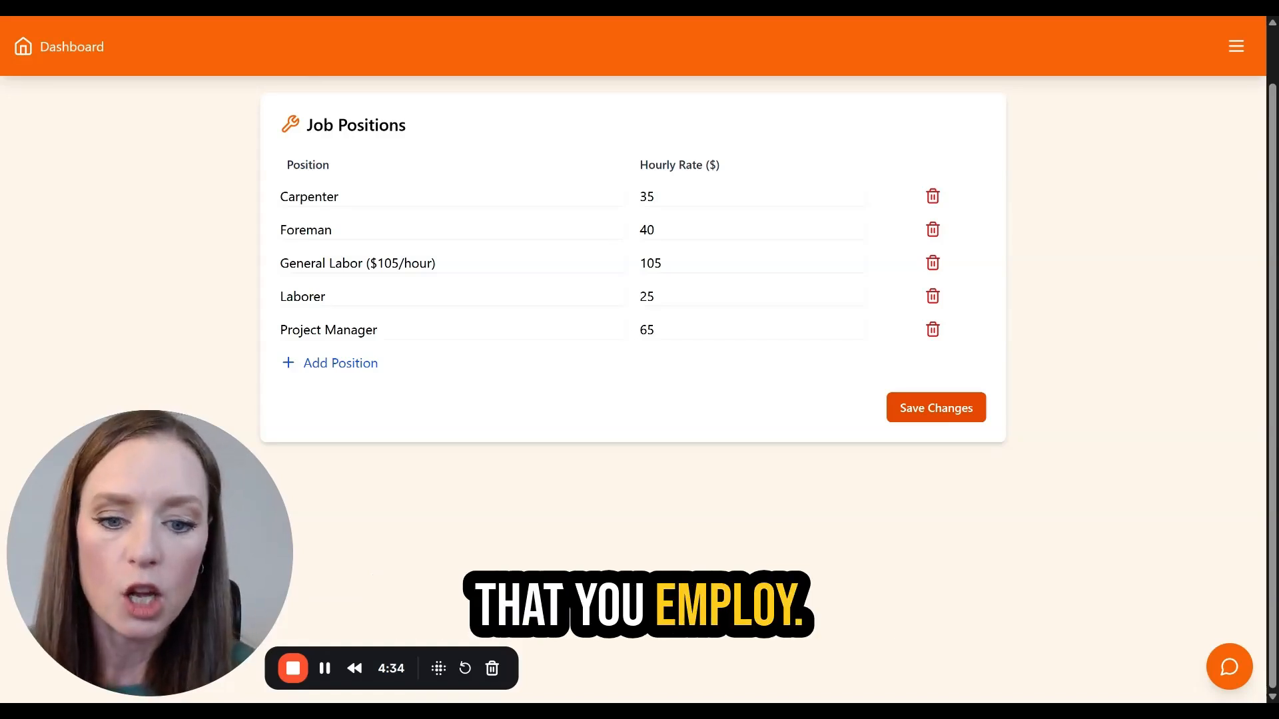
pyautogui.click(946, 408)
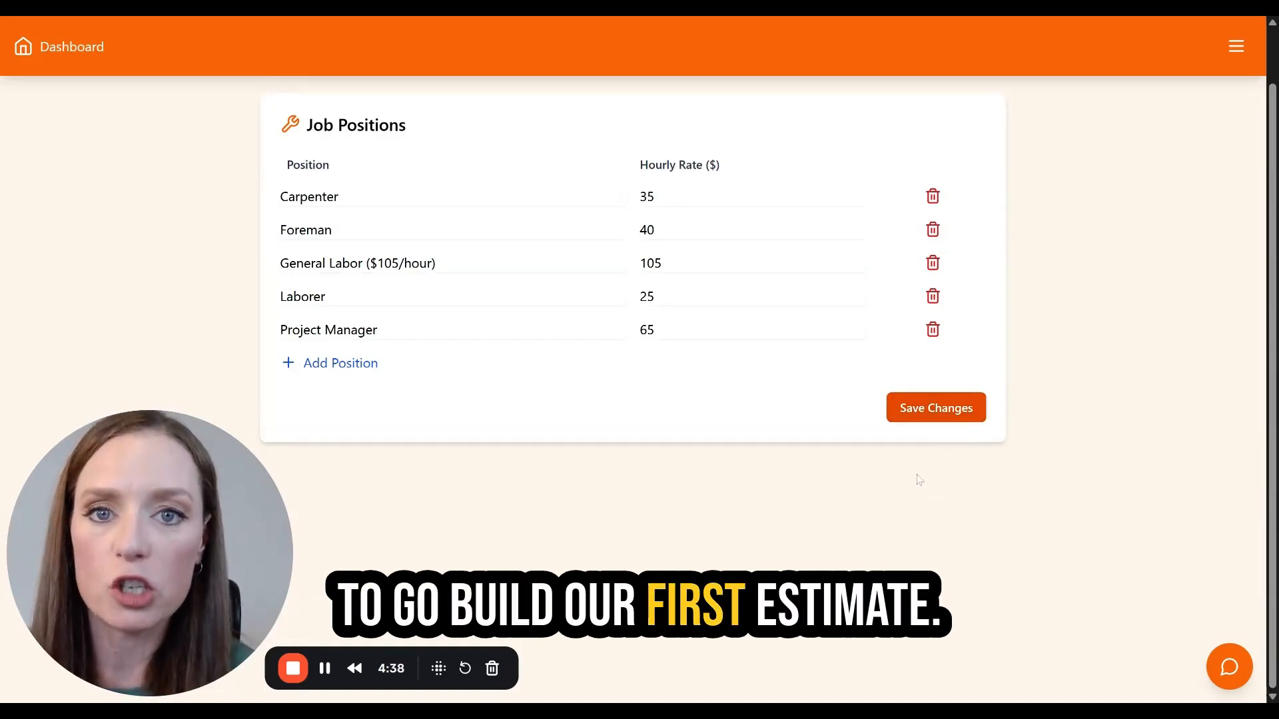
# Start a new estimate from the dashboard and examine its sections, from project details and job tasks to materials, equipment, subcontractors and profit calculations
pyautogui.click(53, 42)
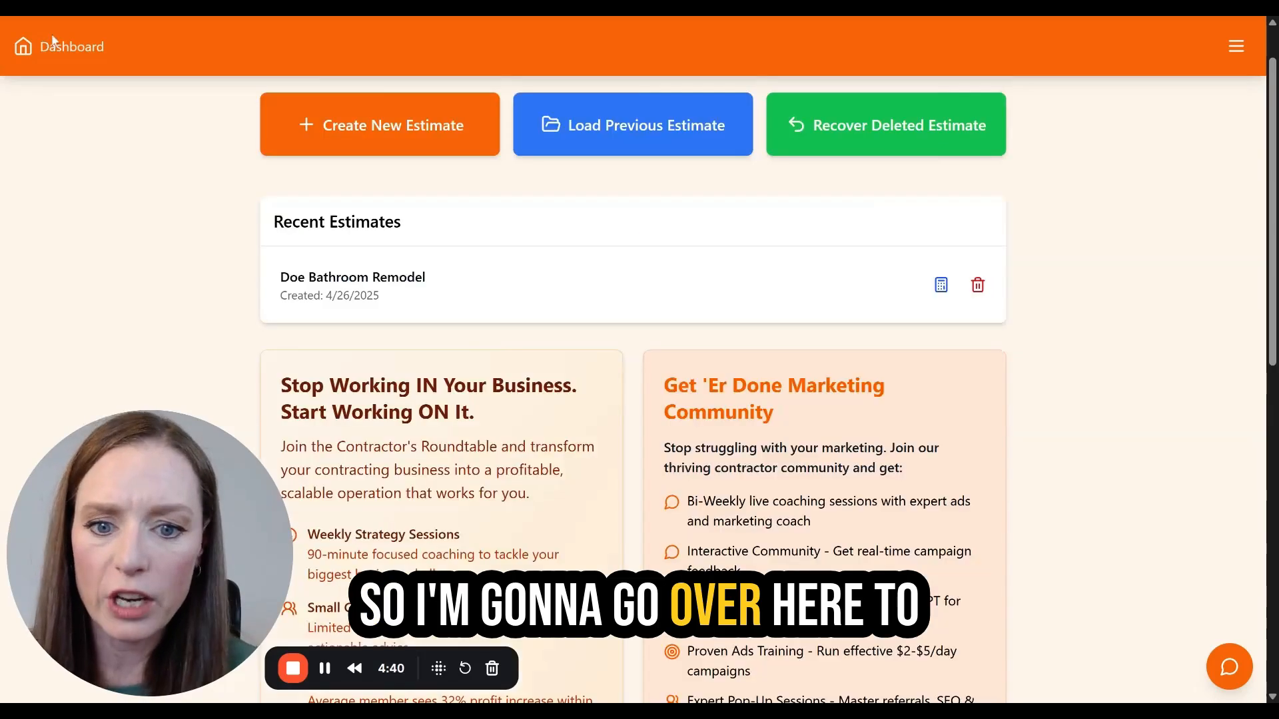
pyautogui.click(409, 130)
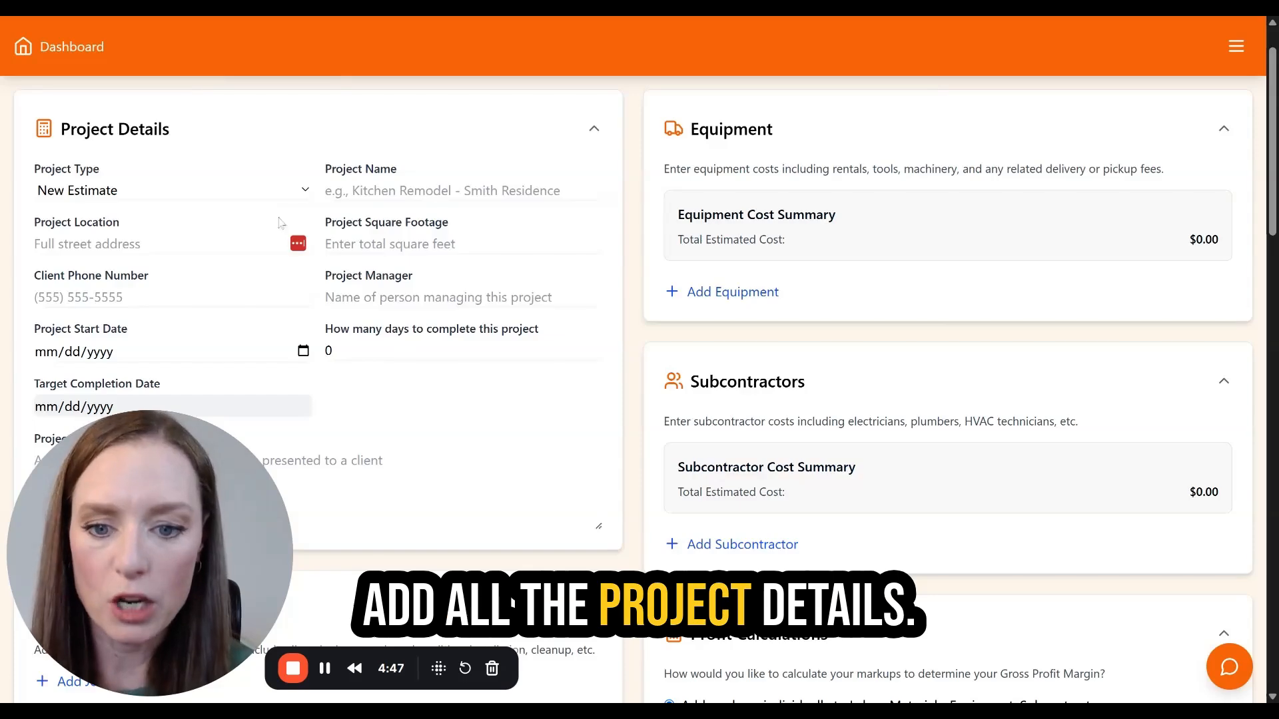
pyautogui.scroll(-8, 159, 178)
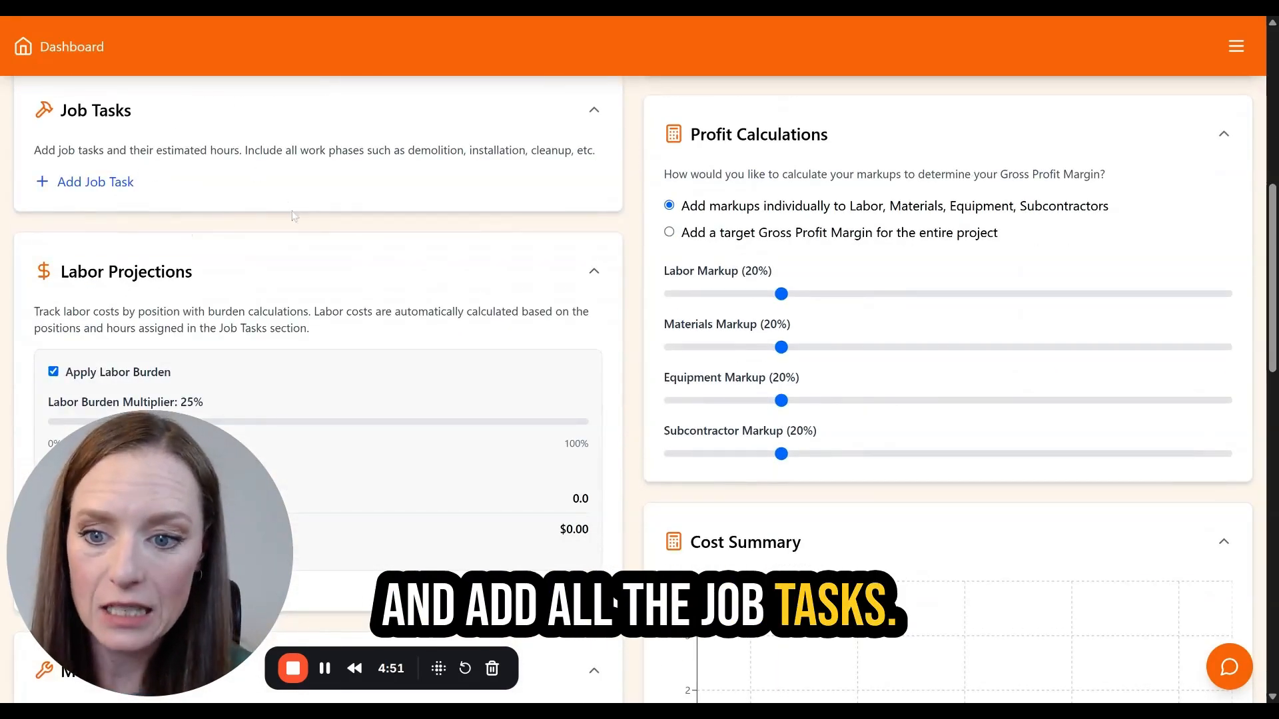
pyautogui.scroll(-4, 294, 213)
pyautogui.scroll(-4, 319, 280)
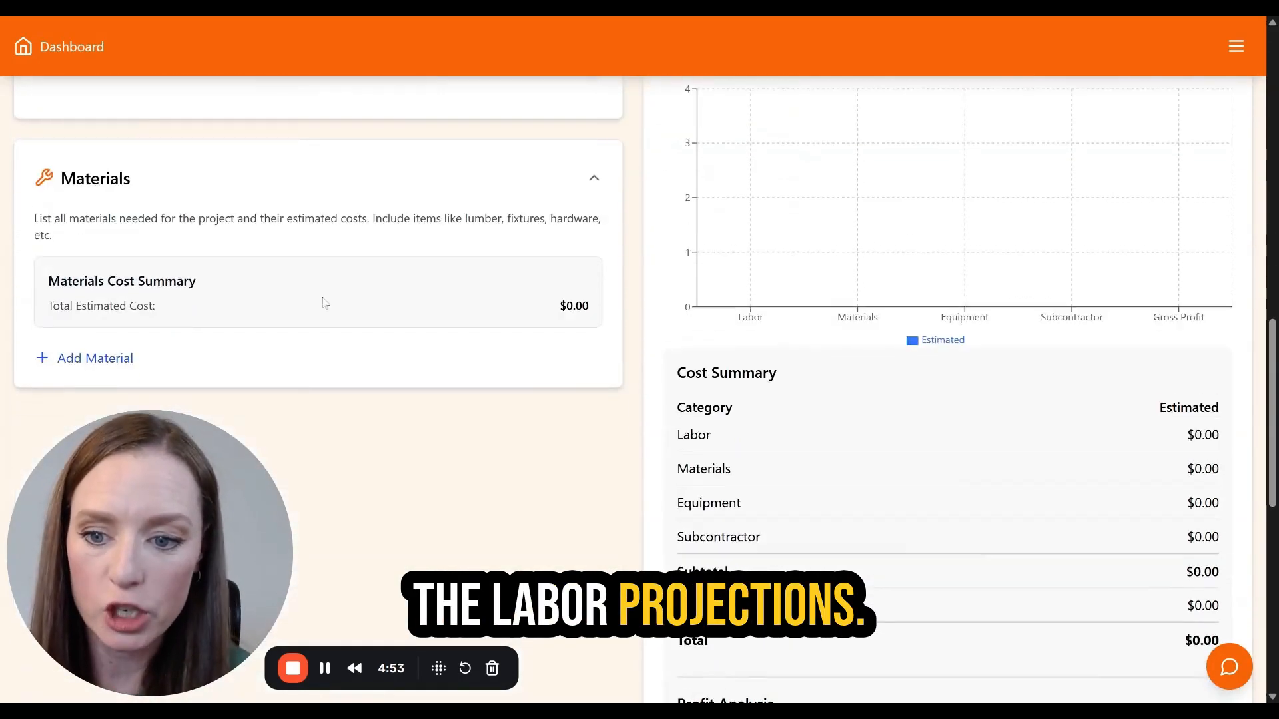
pyautogui.scroll(10, 1024, 369)
pyautogui.scroll(6, 1025, 369)
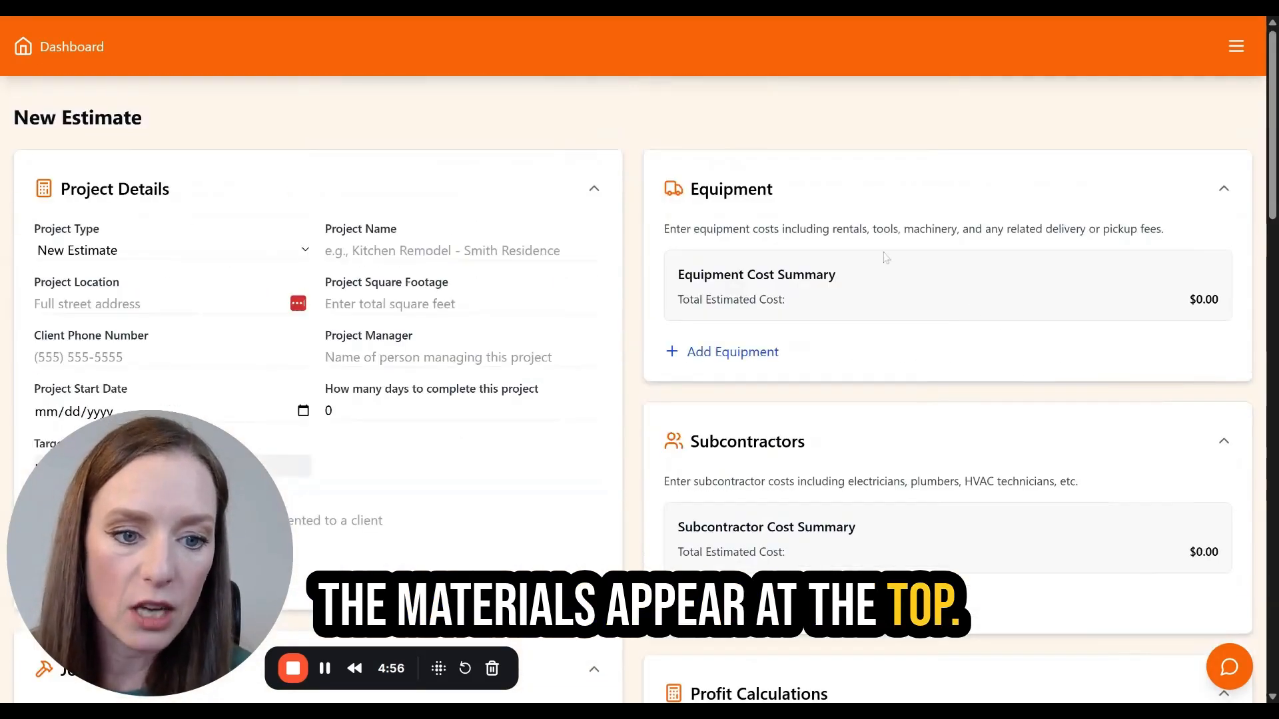
pyautogui.scroll(-1, 891, 465)
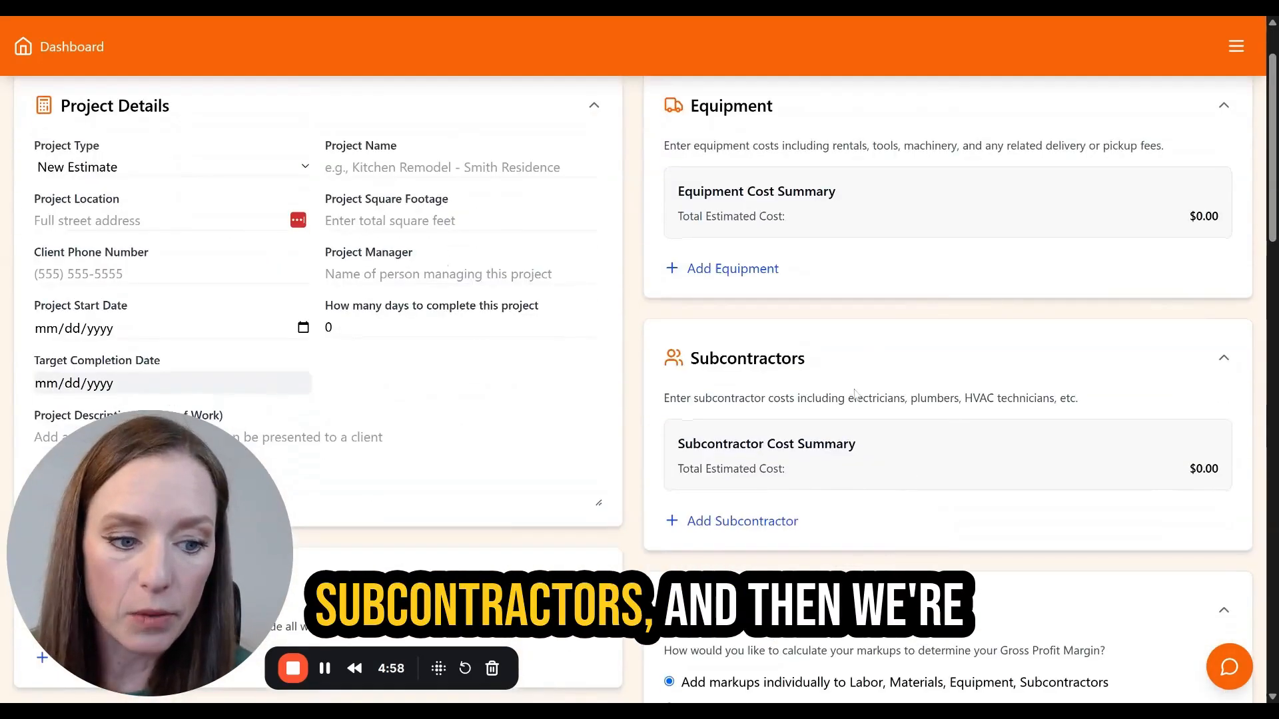
pyautogui.scroll(-5, 893, 467)
pyautogui.scroll(1, 948, 563)
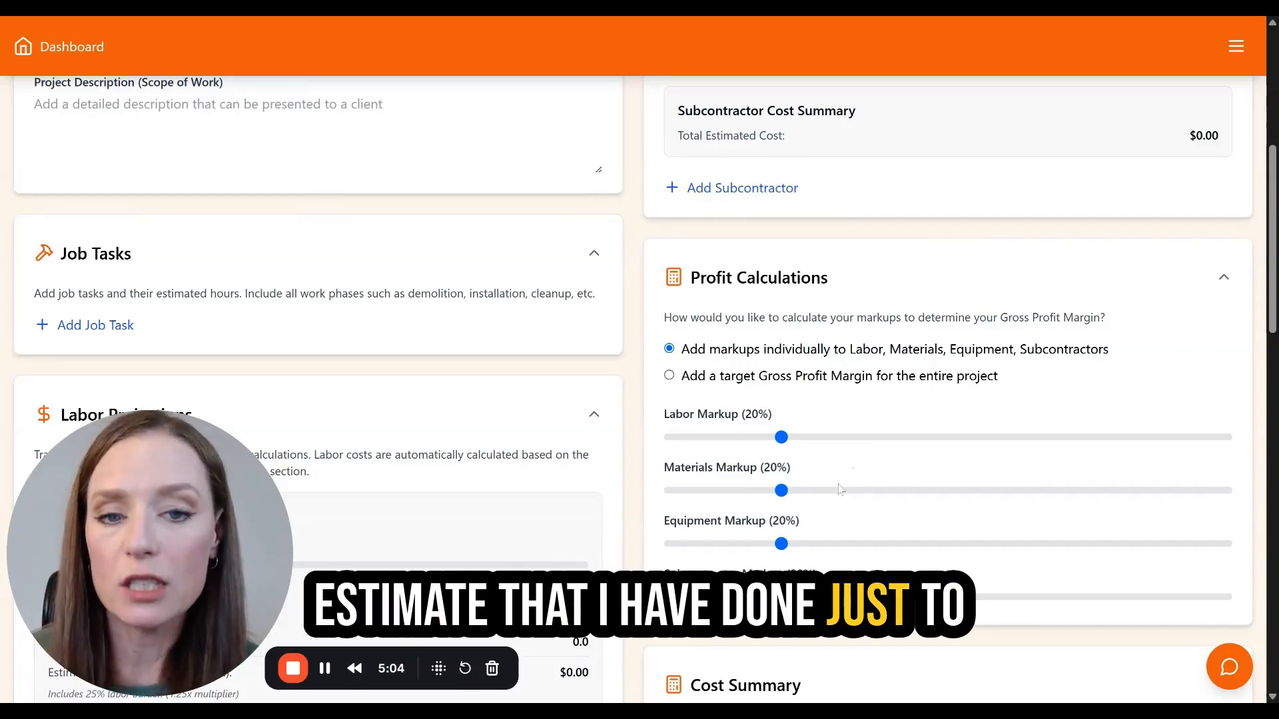
pyautogui.scroll(4, 850, 477)
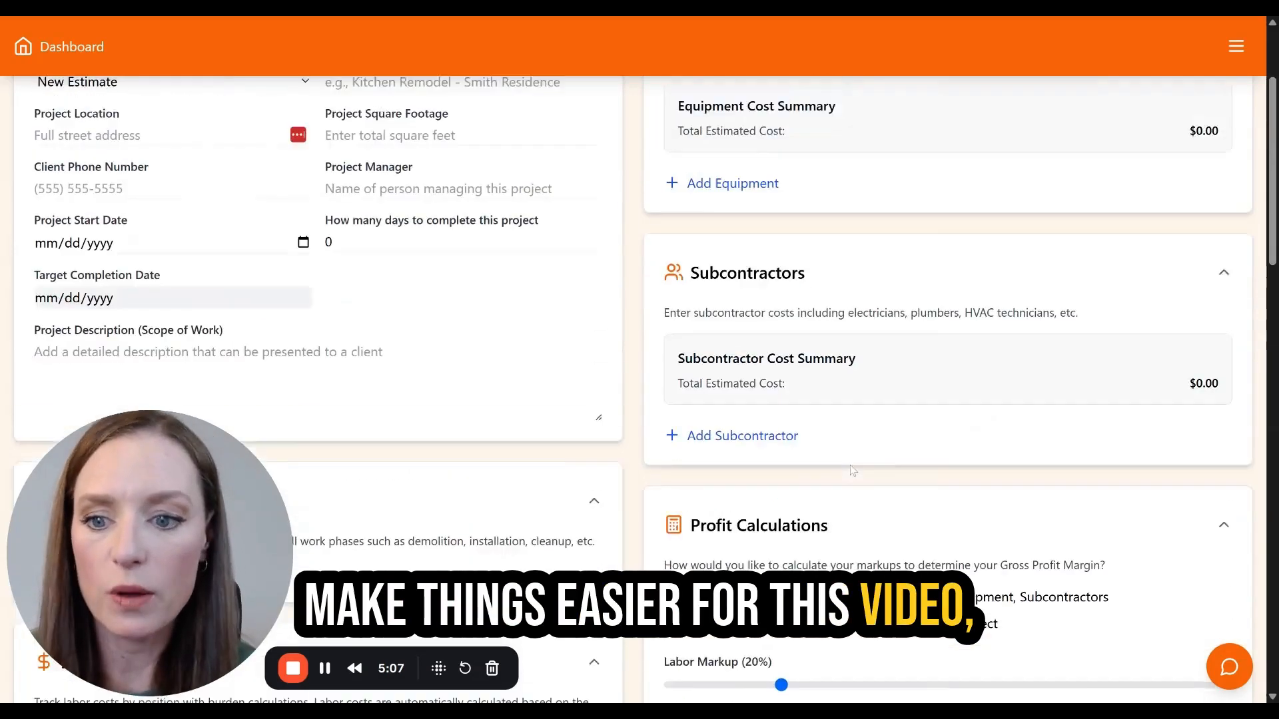
pyautogui.scroll(3, 852, 471)
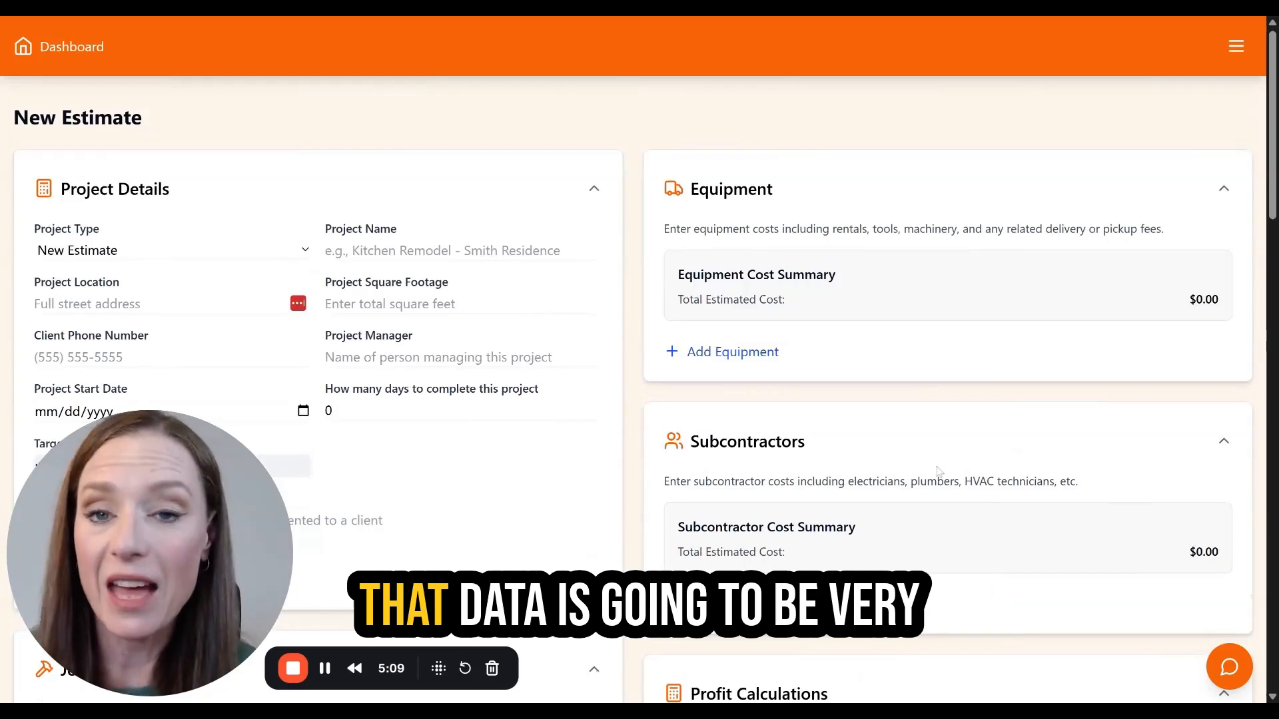
# Open the saved bathroom remodel estimate from the previous estimates
pyautogui.click(1236, 48)
pyautogui.click(1113, 92)
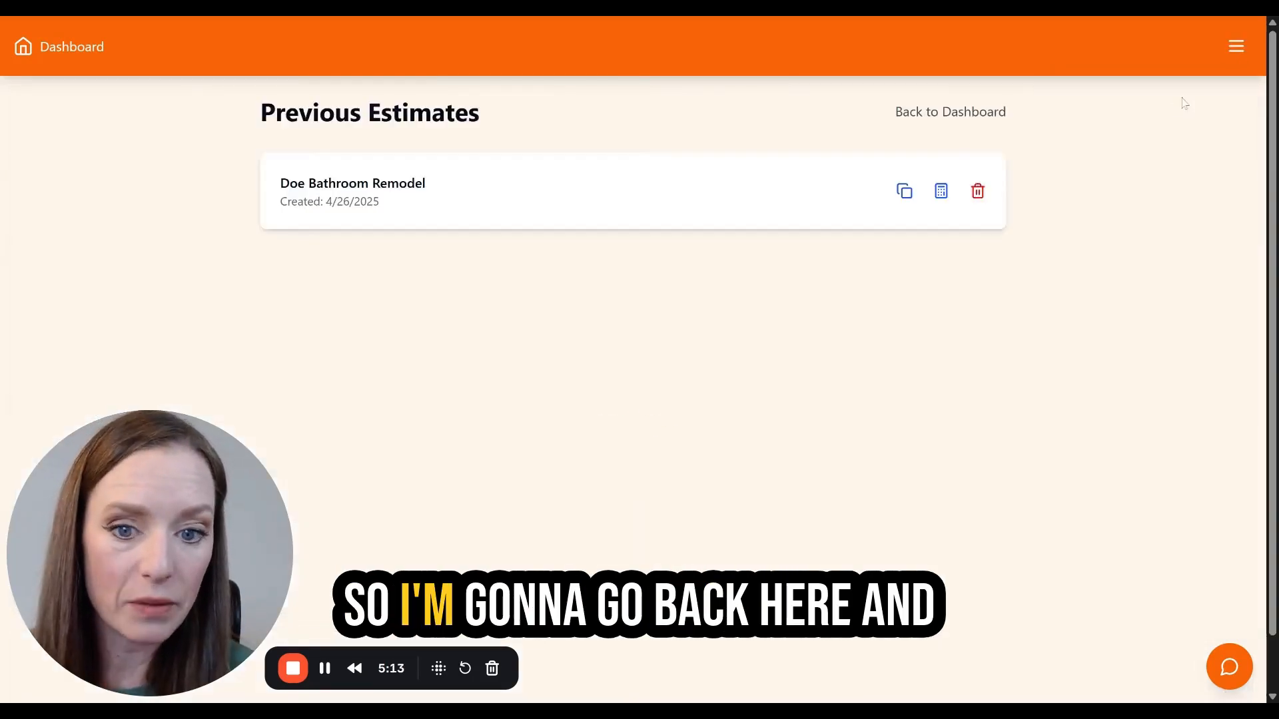
pyautogui.click(334, 188)
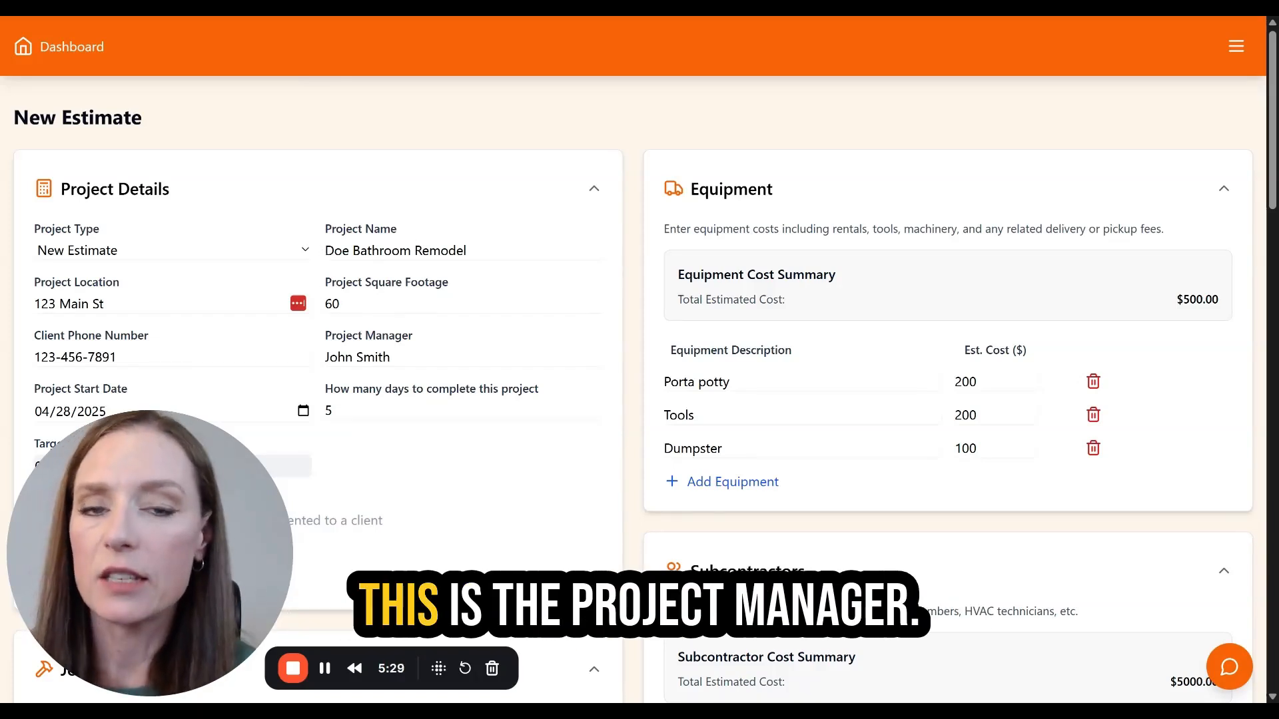
# Set the Laborer's estimated hours in the Demo job task to 16
pyautogui.scroll(-1, 210, 351)
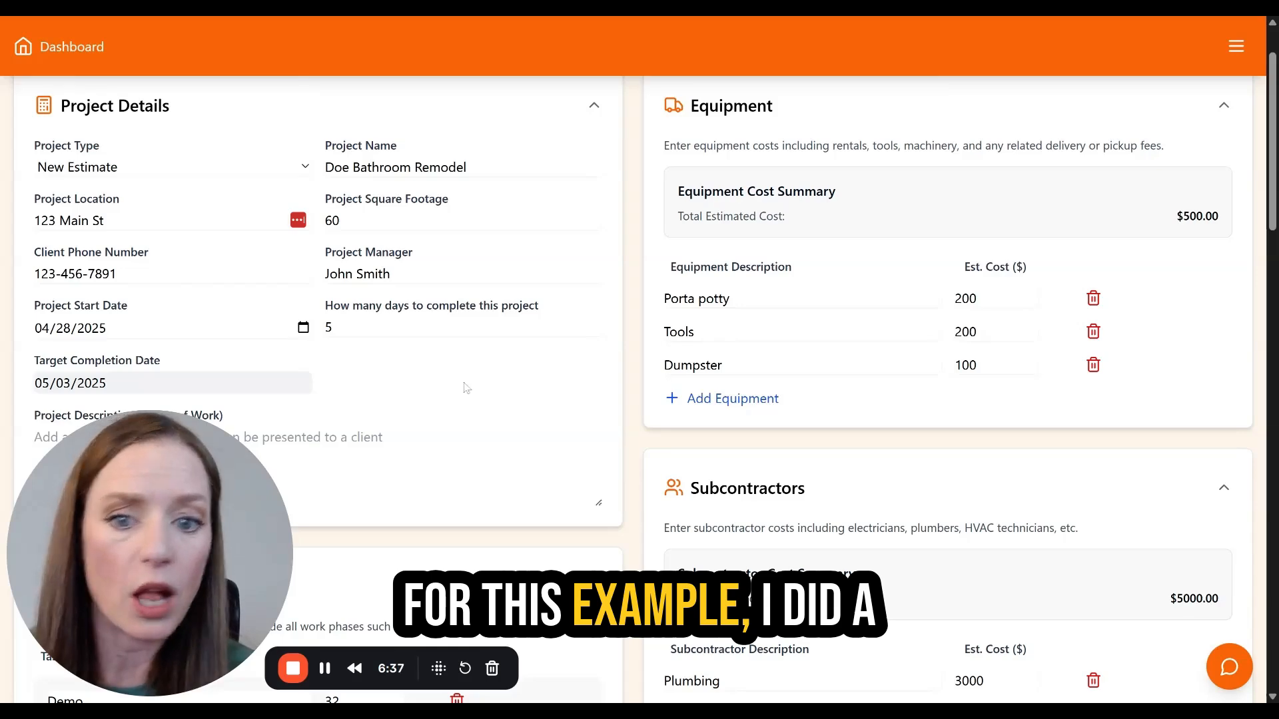
pyautogui.scroll(-2, 466, 373)
pyautogui.scroll(-3, 130, 318)
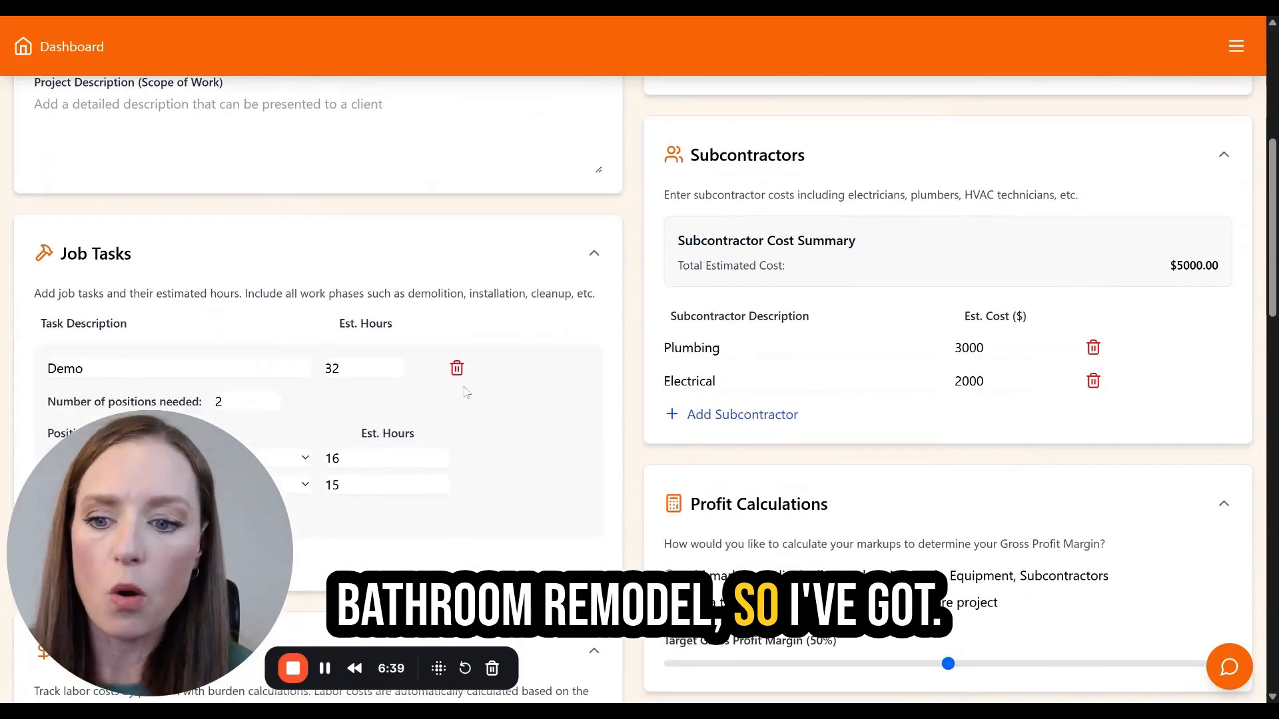
pyautogui.scroll(-1, 130, 318)
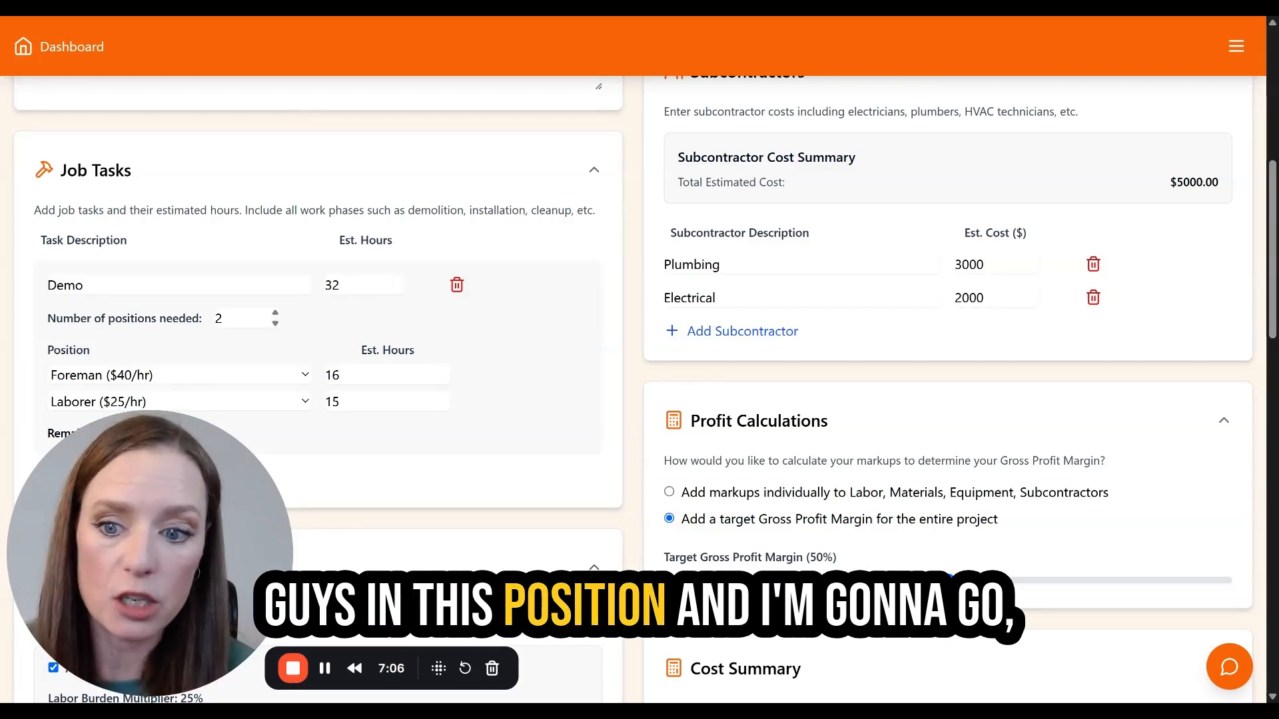
pyautogui.scroll(-1, 58, 301)
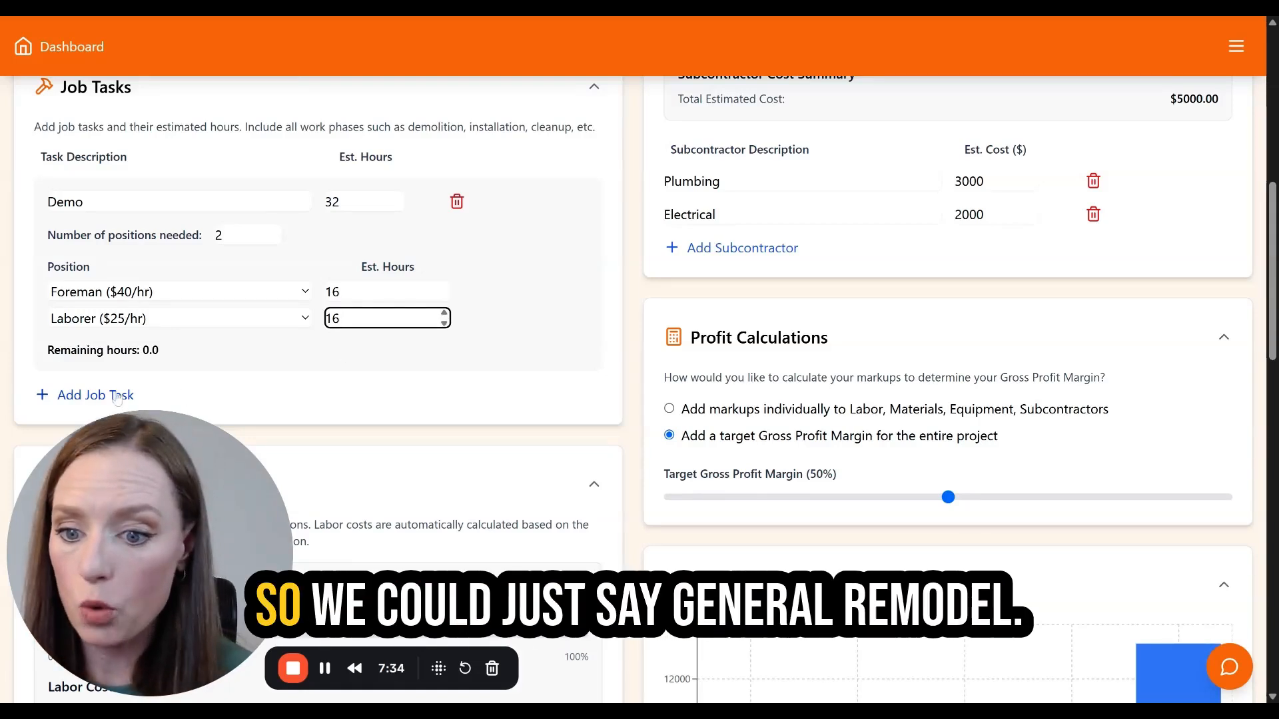
# Add a job task named "General Remodel" below the Demo task
pyautogui.click(95, 395)
pyautogui.write('Gener')
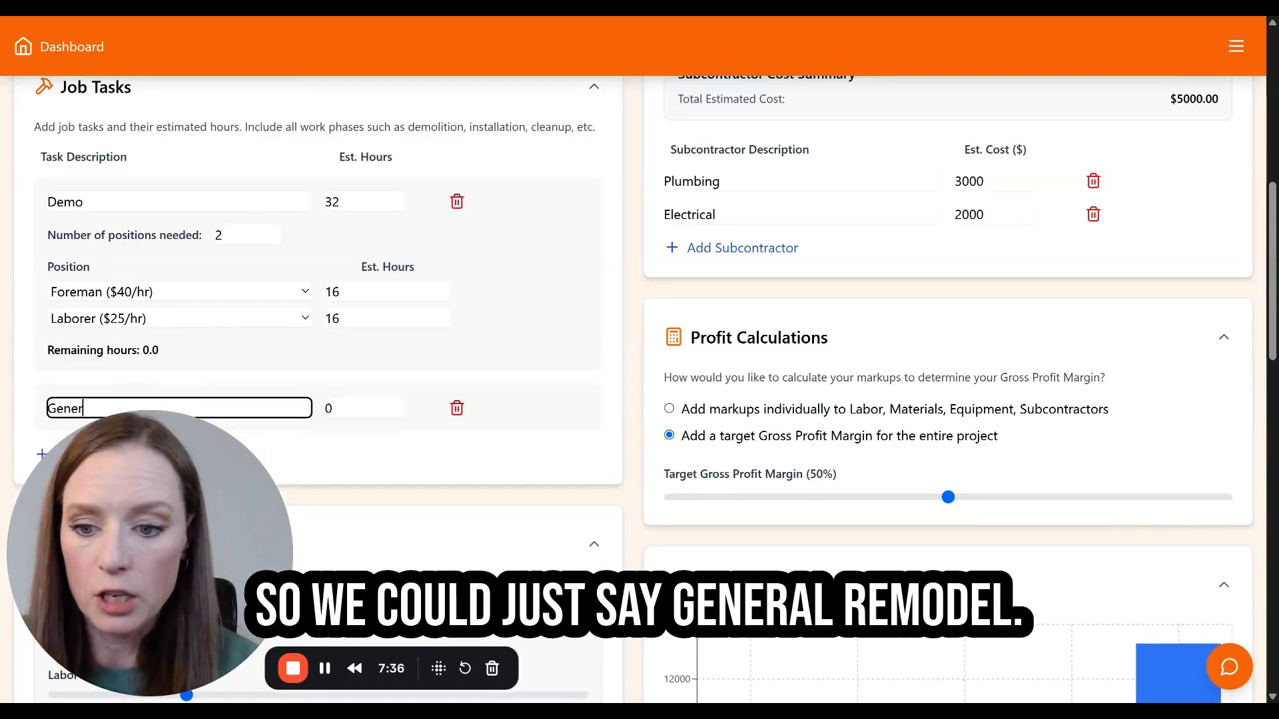
pyautogui.write('al Remodel')
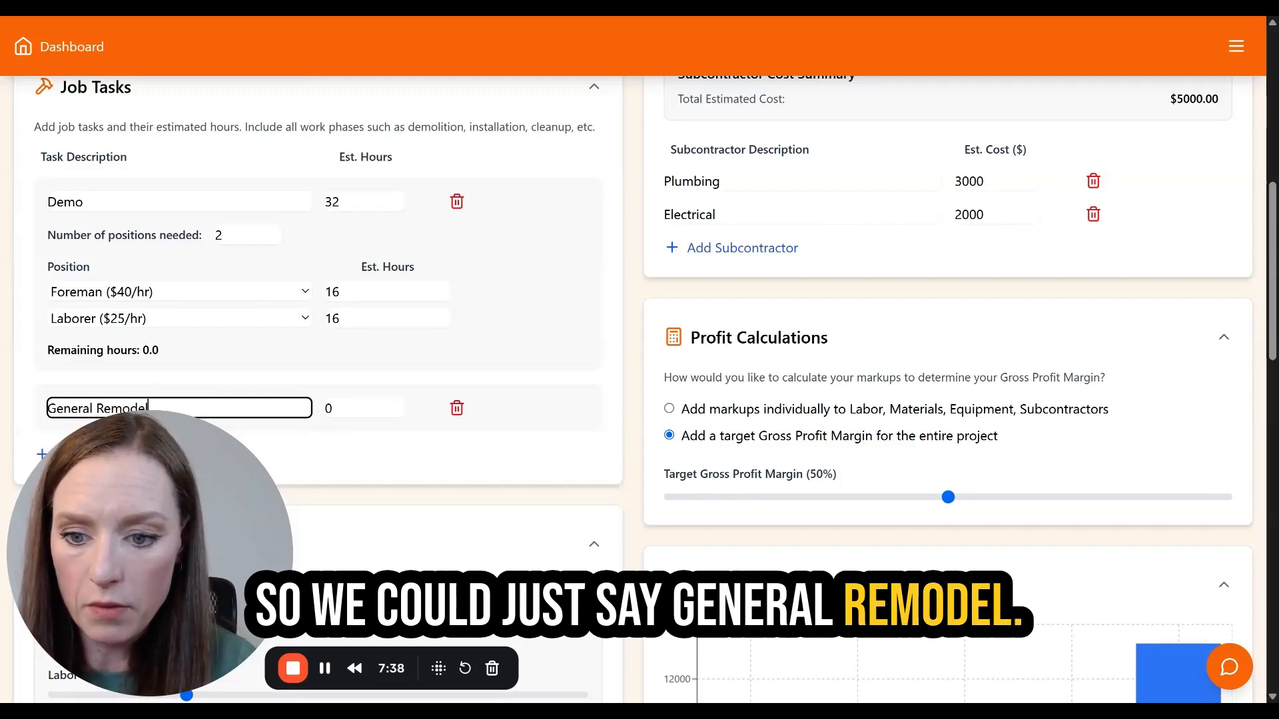
pyautogui.moveTo(134, 560); pyautogui.dragTo(1134, 588)
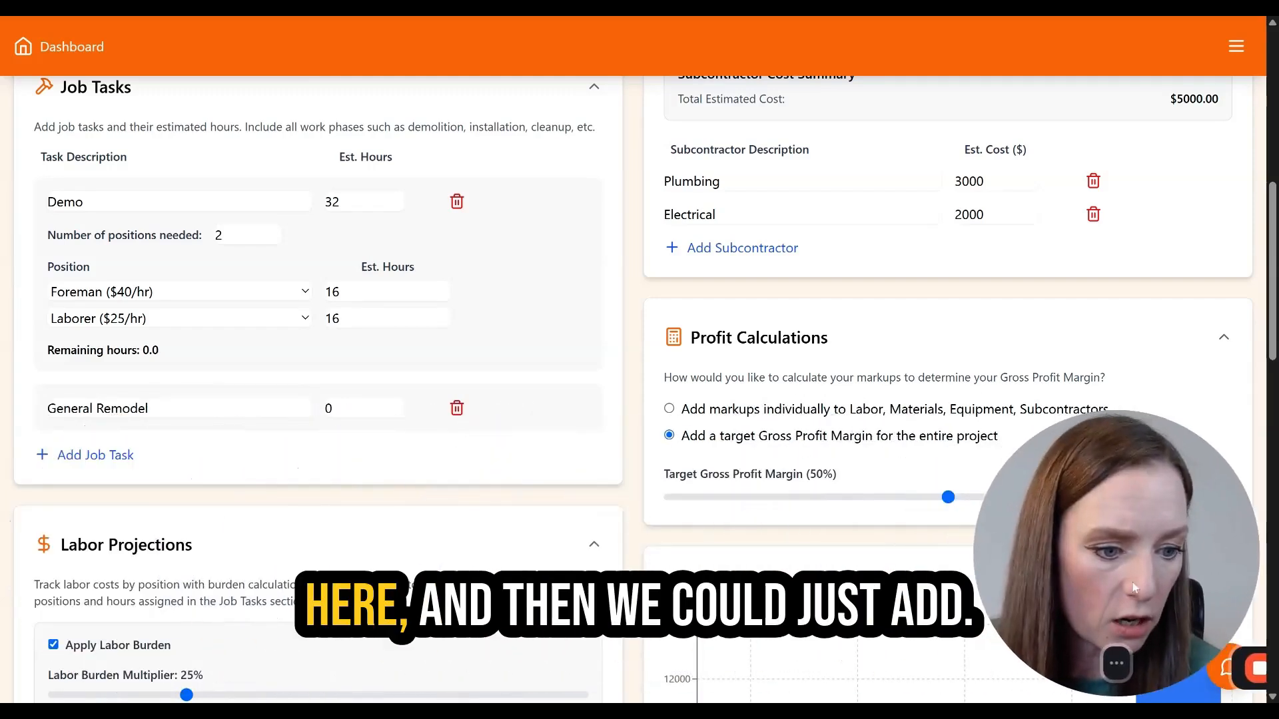
# Add another blank job task and set the General Remodel task's estimated hours to 60
pyautogui.click(117, 455)
pyautogui.click(398, 403)
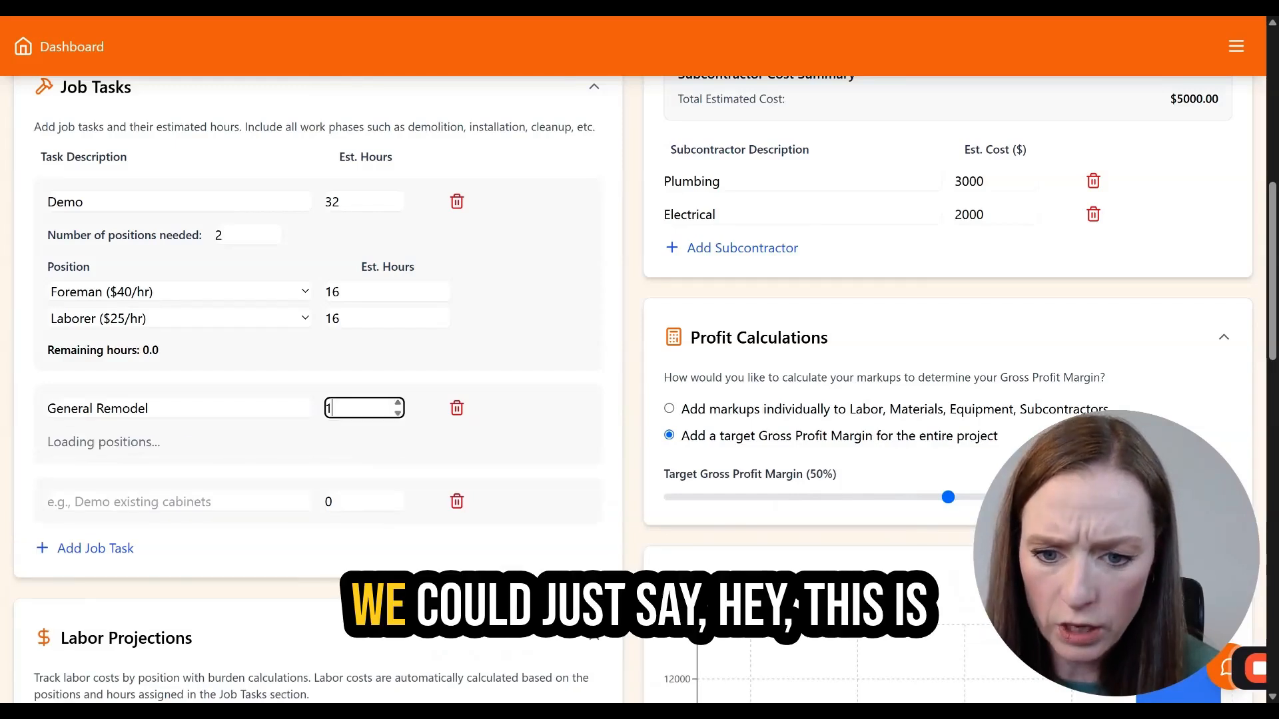
pyautogui.press('BackSpace')
pyautogui.write('60')
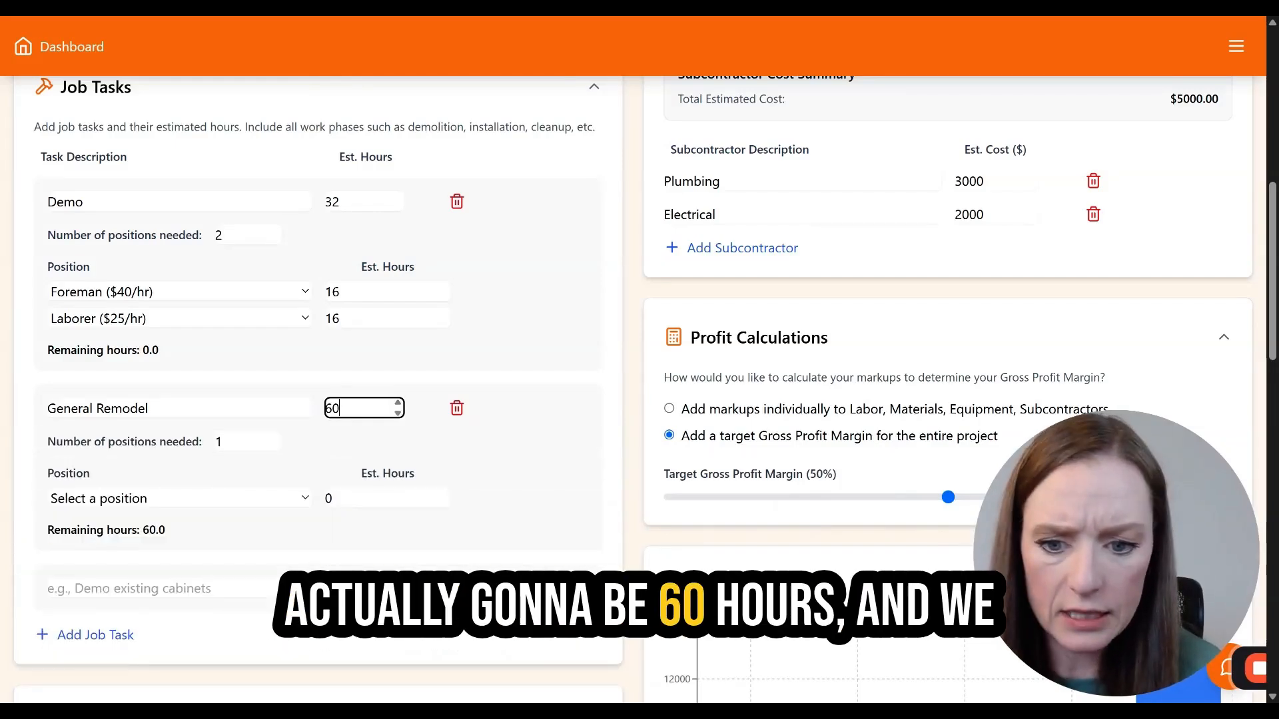
# Assign the General Labor ($105/hour) position to the General Remodel task with 60 estimated hours
pyautogui.click(281, 514)
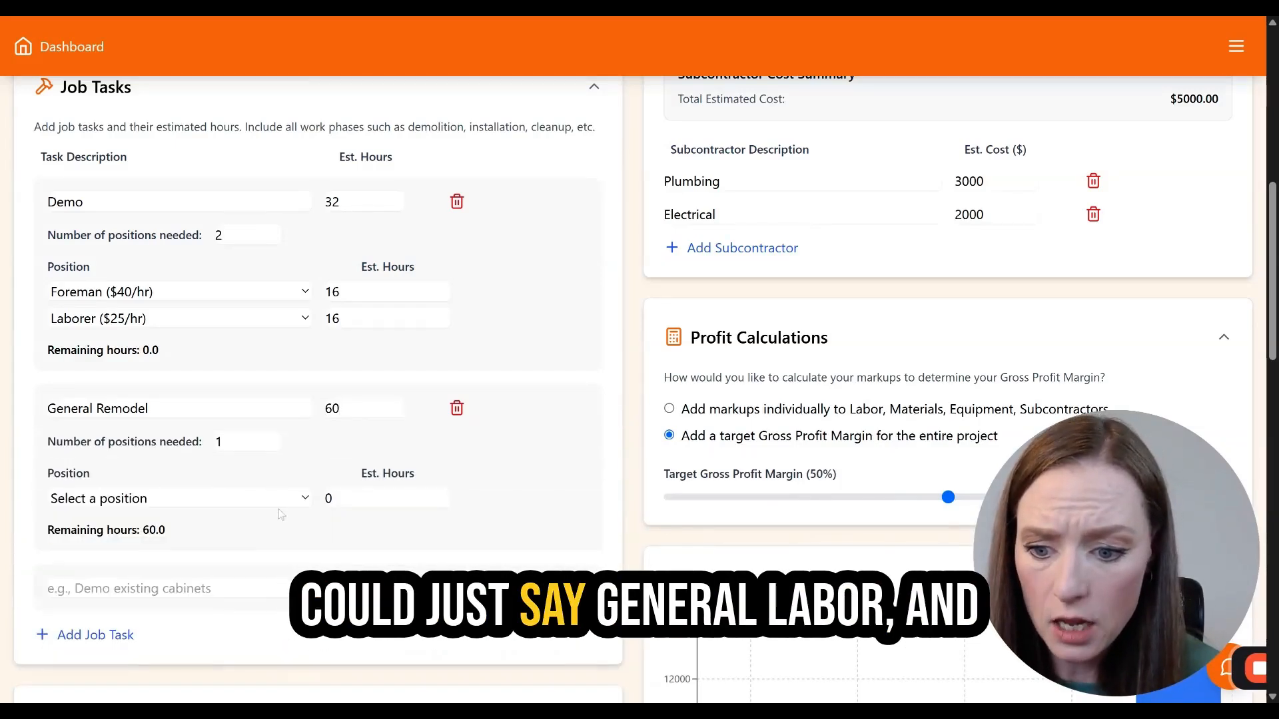
pyautogui.click(280, 498)
pyautogui.click(192, 604)
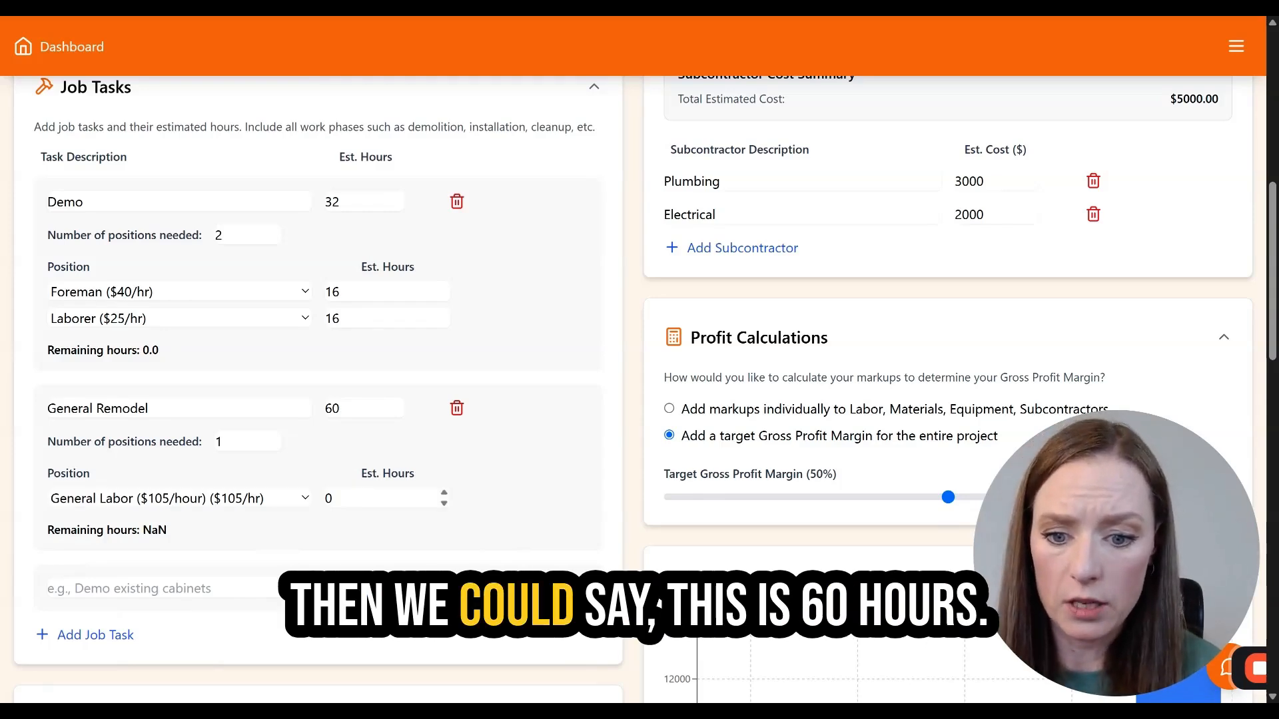
pyautogui.click(368, 499)
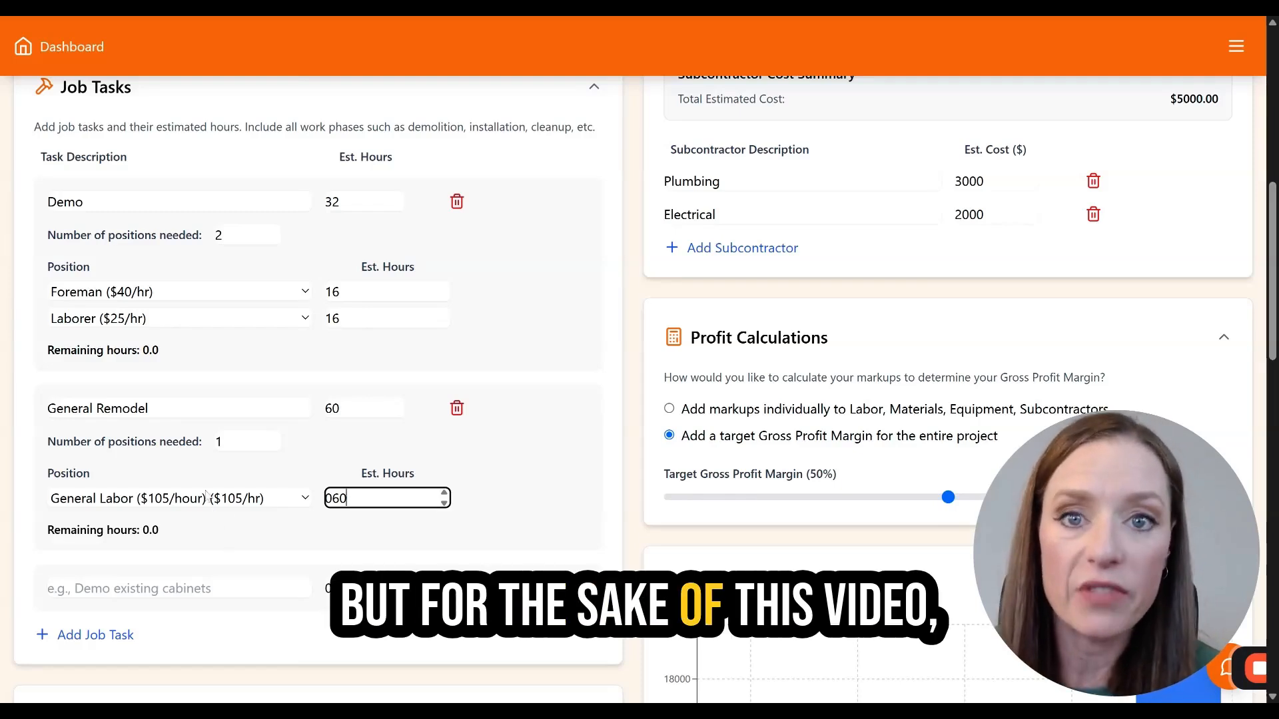
# Delete the General Remodel job task and set the labor burden multiplier in Labor Projections to 40%
pyautogui.click(457, 408)
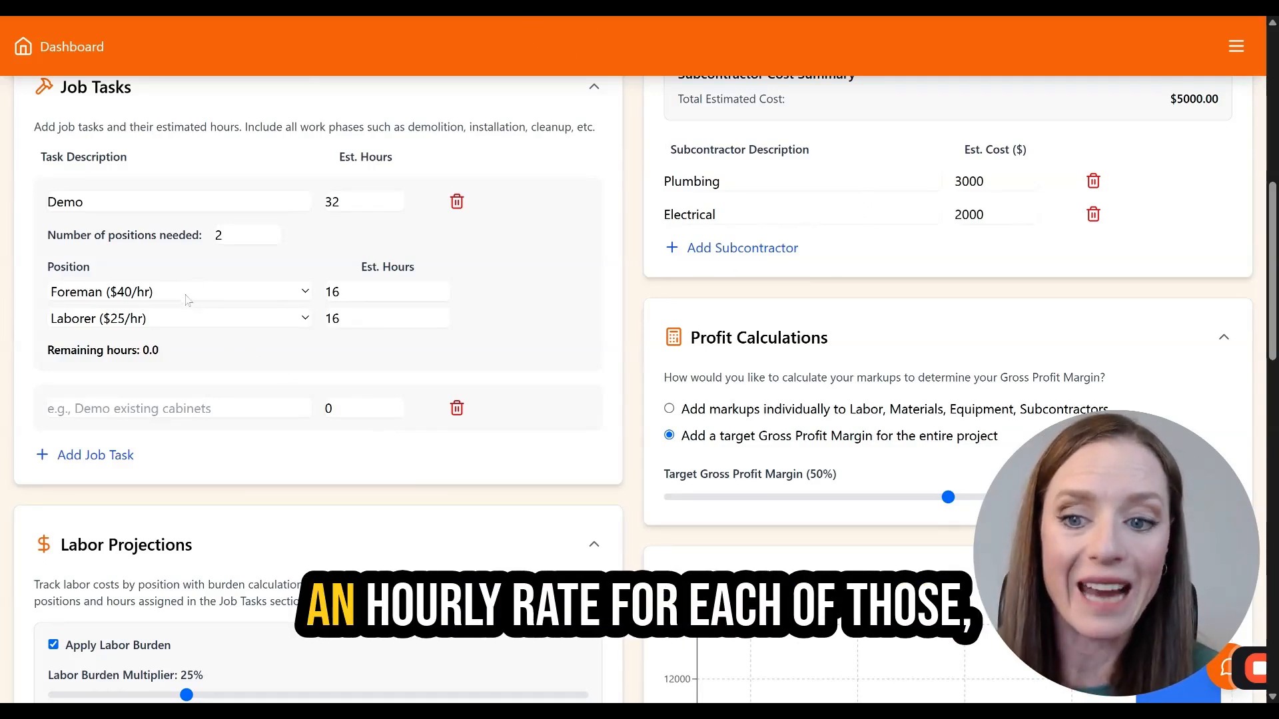
pyautogui.scroll(-4, 188, 301)
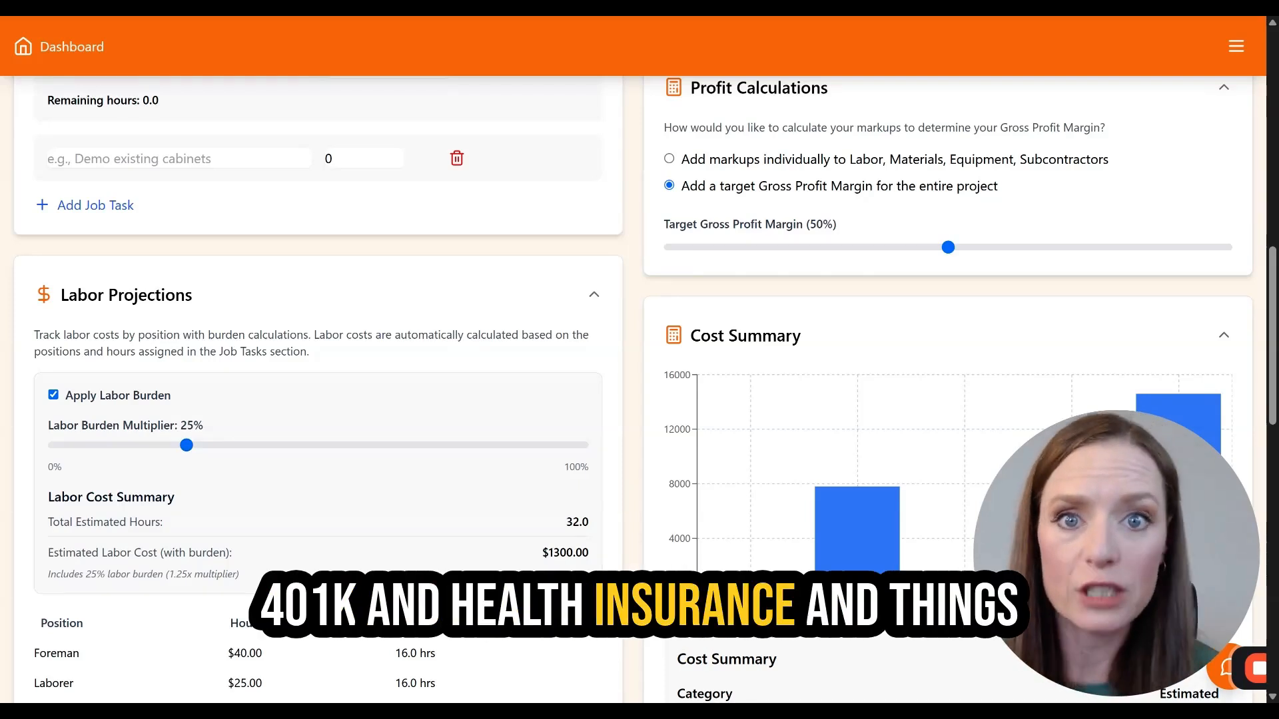
pyautogui.moveTo(183, 455); pyautogui.dragTo(269, 459)
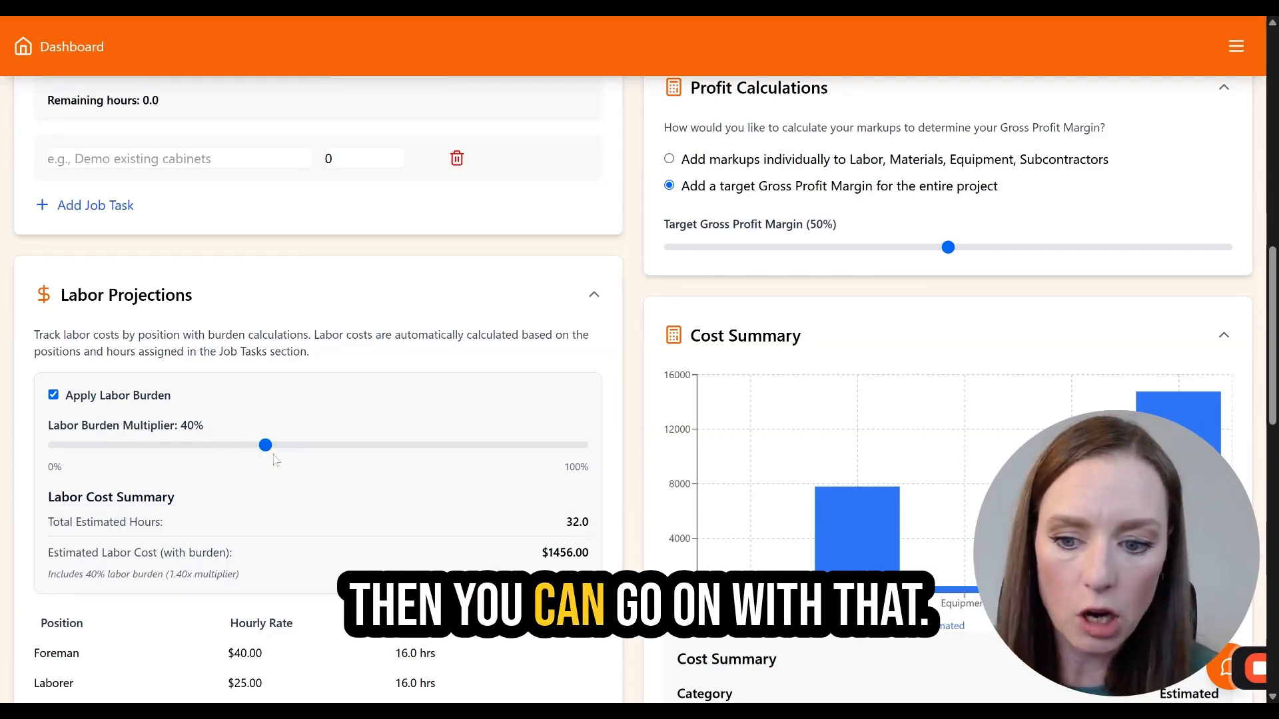
pyautogui.scroll(3, 564, 518)
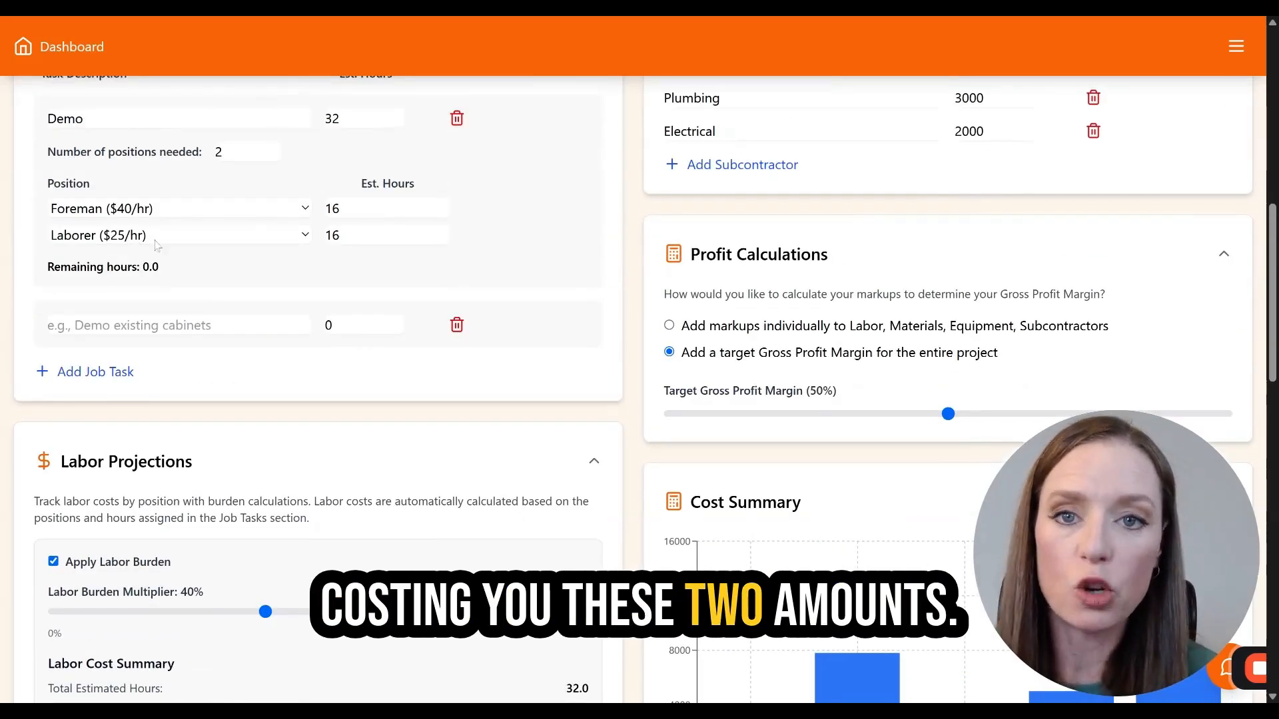
pyautogui.scroll(-4, 599, 458)
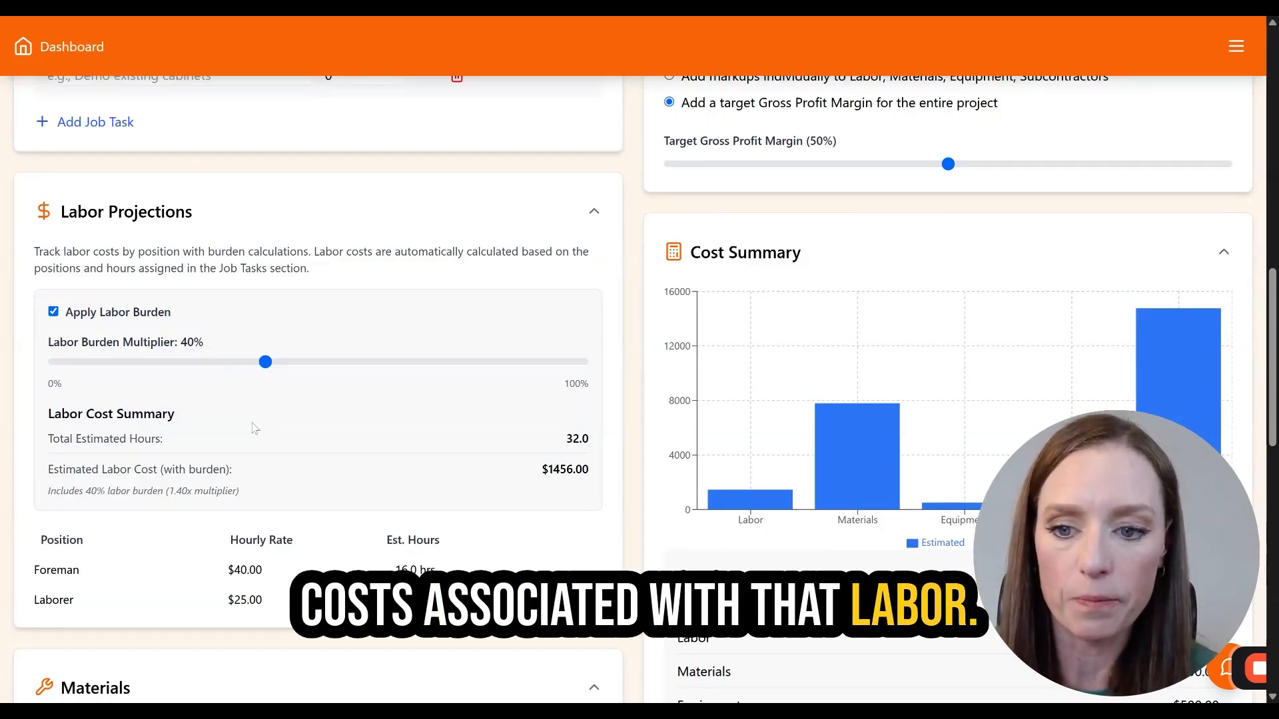
# Review the itemized material costs and the equipment costs of the bathroom remodel estimate
pyautogui.scroll(-7, 258, 423)
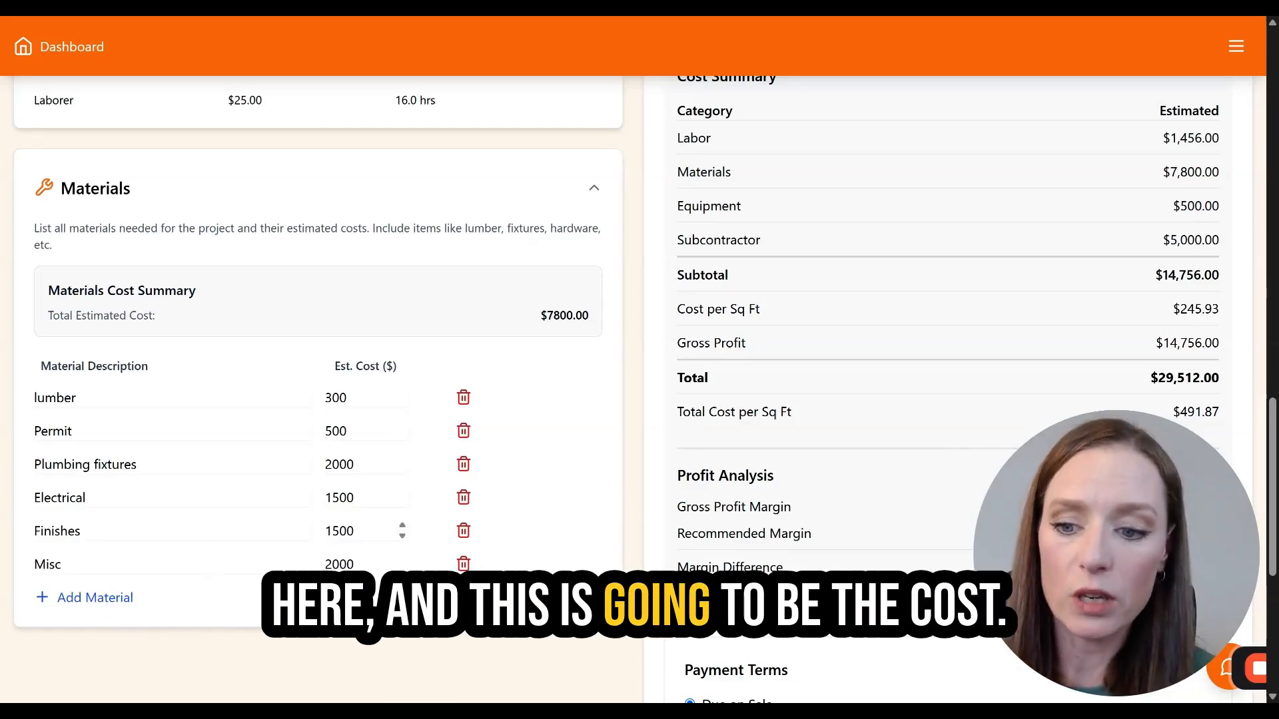
pyautogui.click(76, 398)
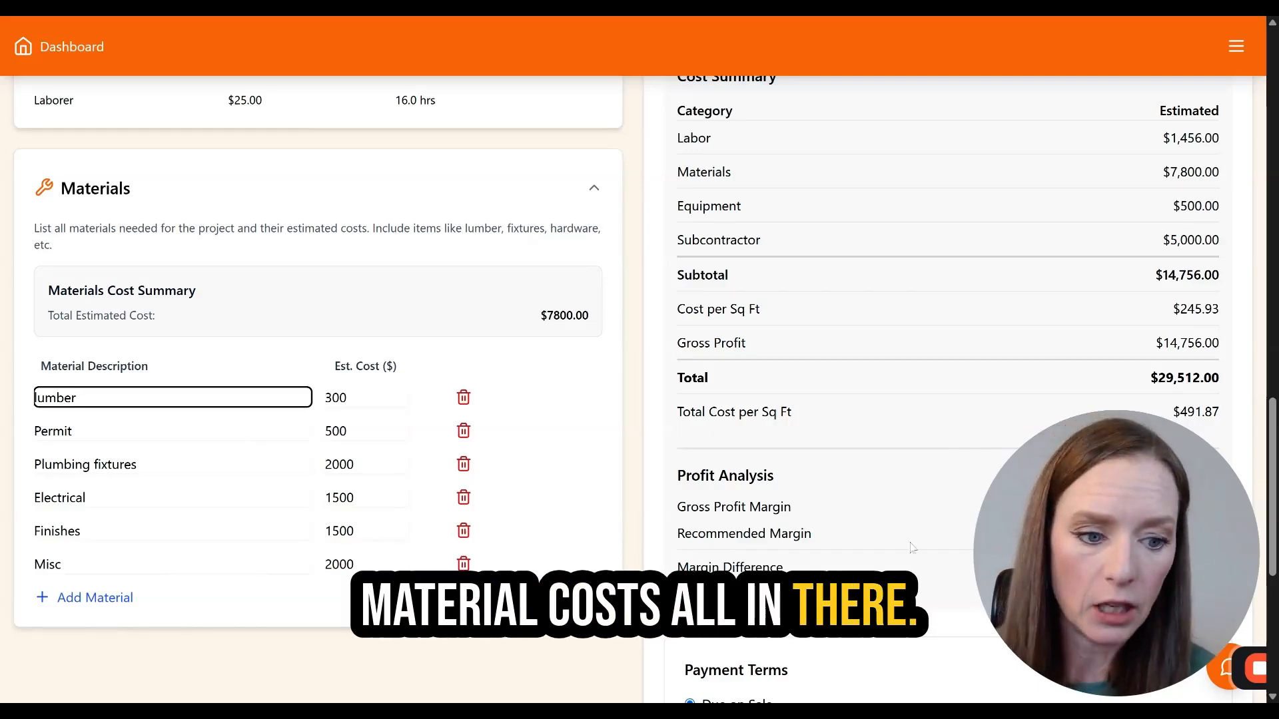
pyautogui.moveTo(1148, 599); pyautogui.dragTo(182, 598)
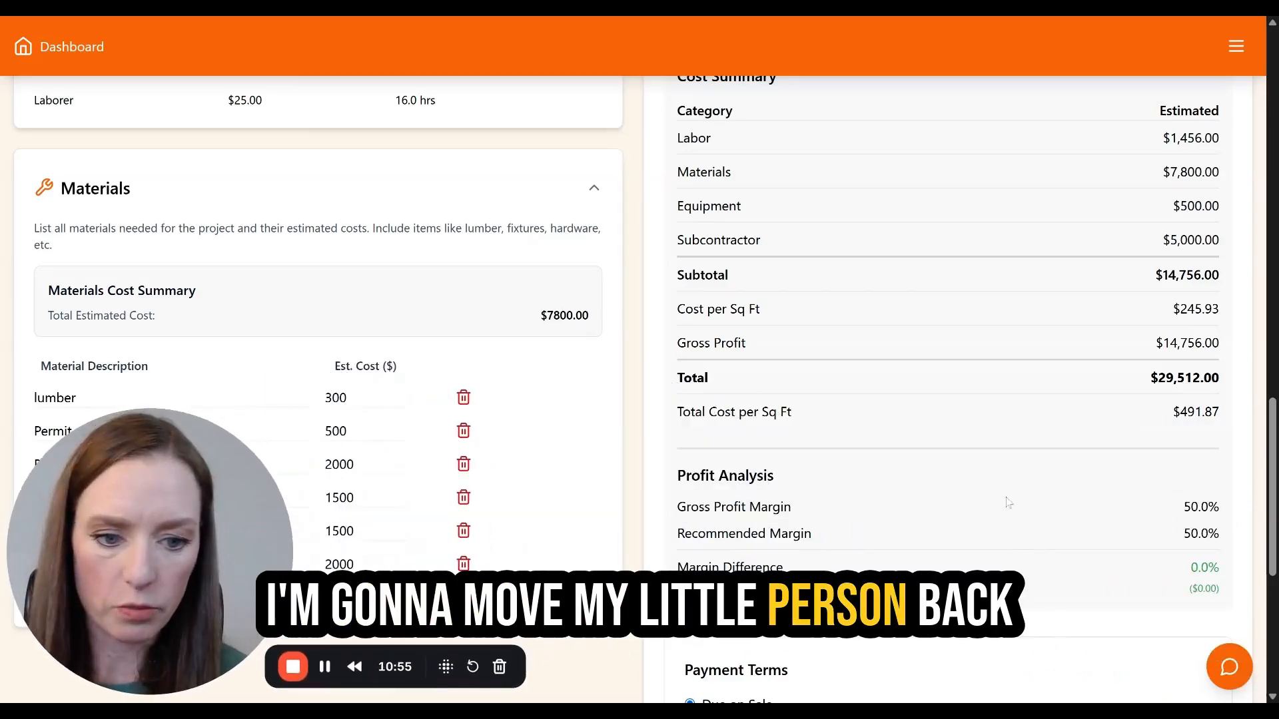
pyautogui.scroll(15, 1032, 552)
pyautogui.scroll(5, 1031, 552)
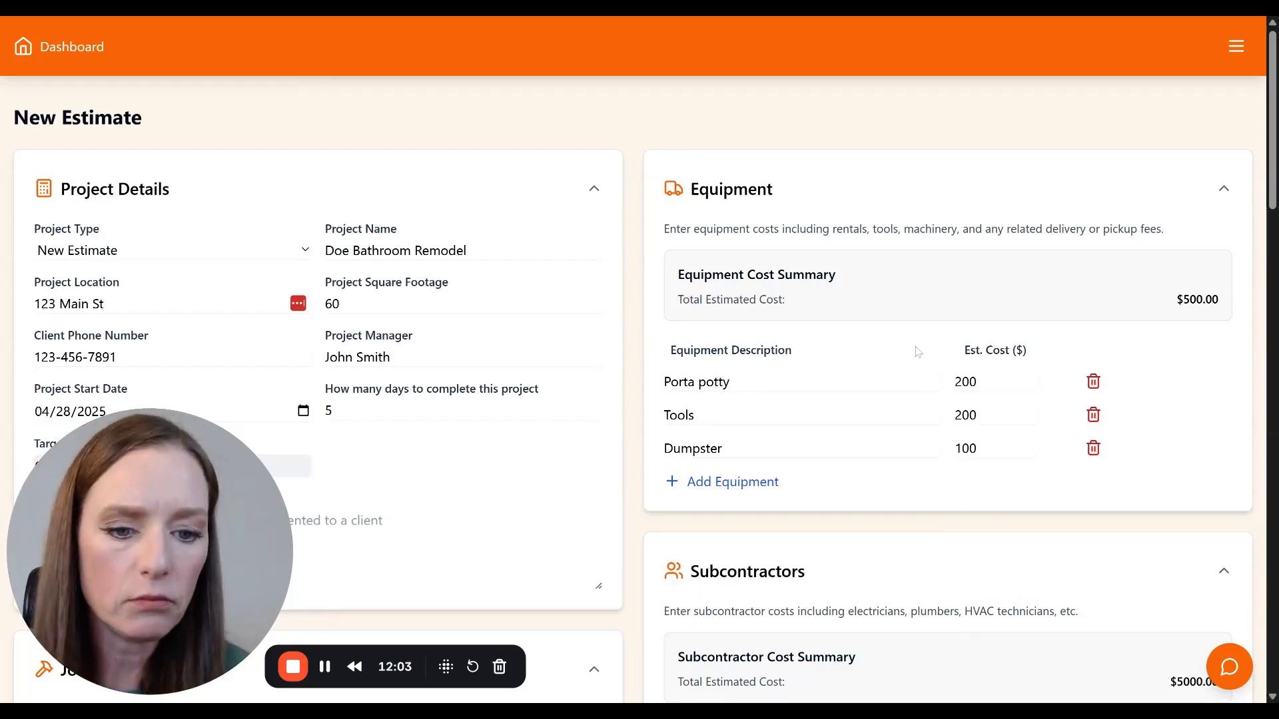
# Set the profit calculation to add markups individually to labor, materials, equipment and subcontractors
pyautogui.scroll(-4, 808, 276)
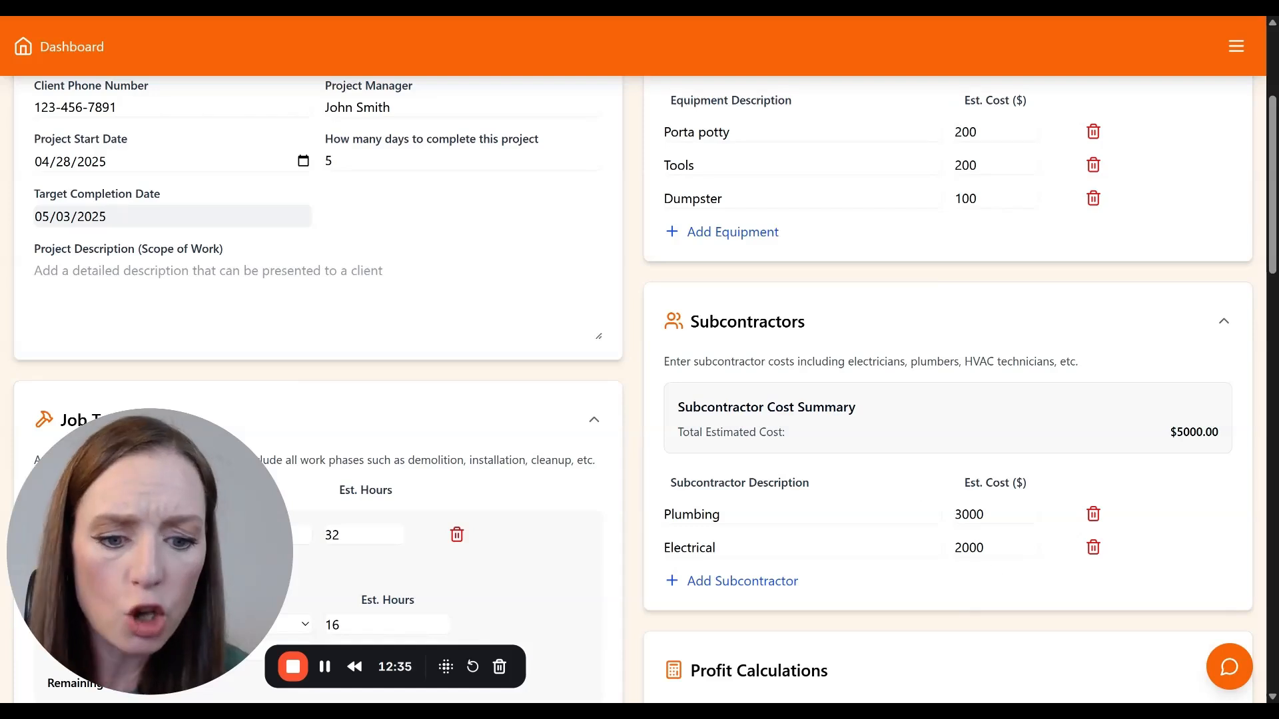
pyautogui.scroll(-4, 903, 536)
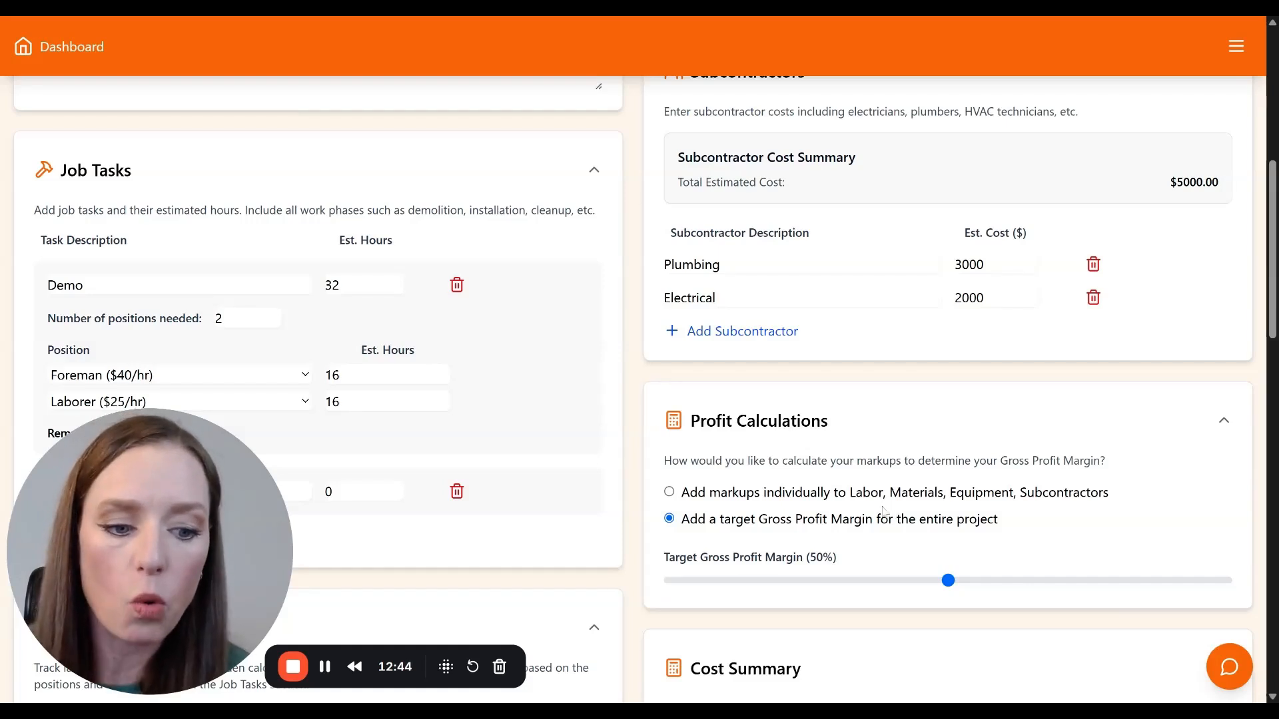
pyautogui.click(669, 493)
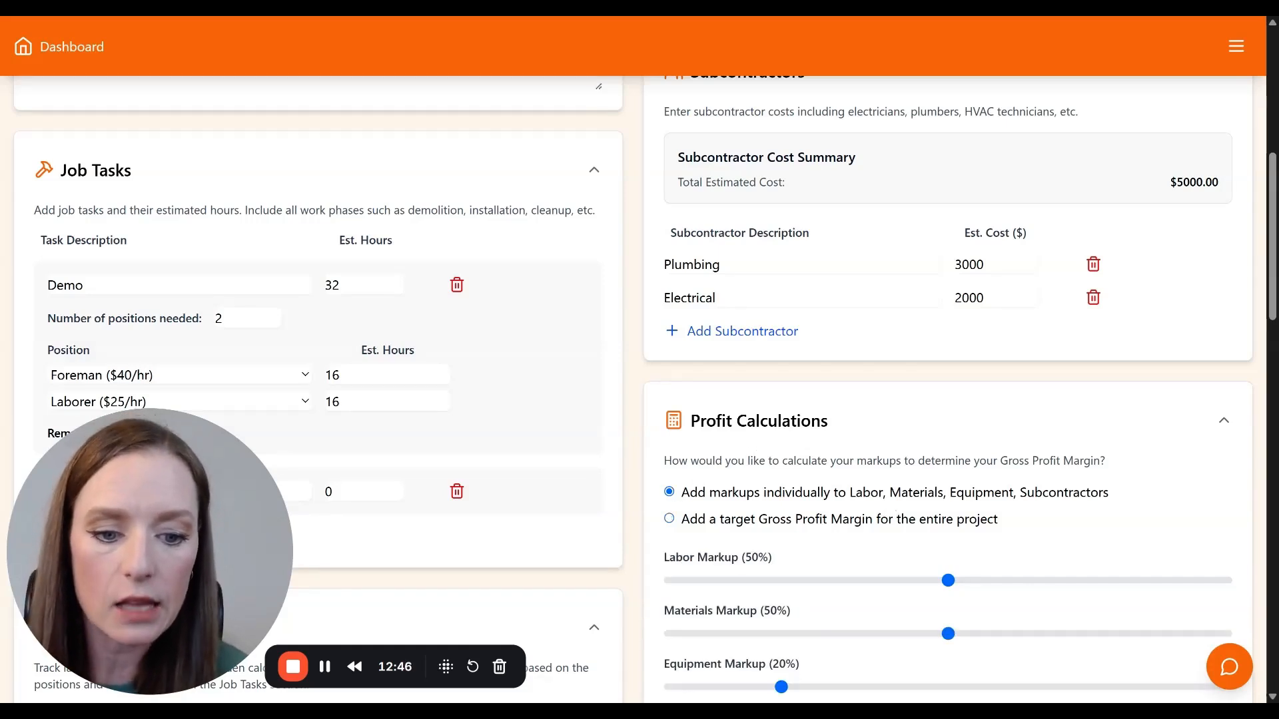
pyautogui.scroll(-4, 781, 478)
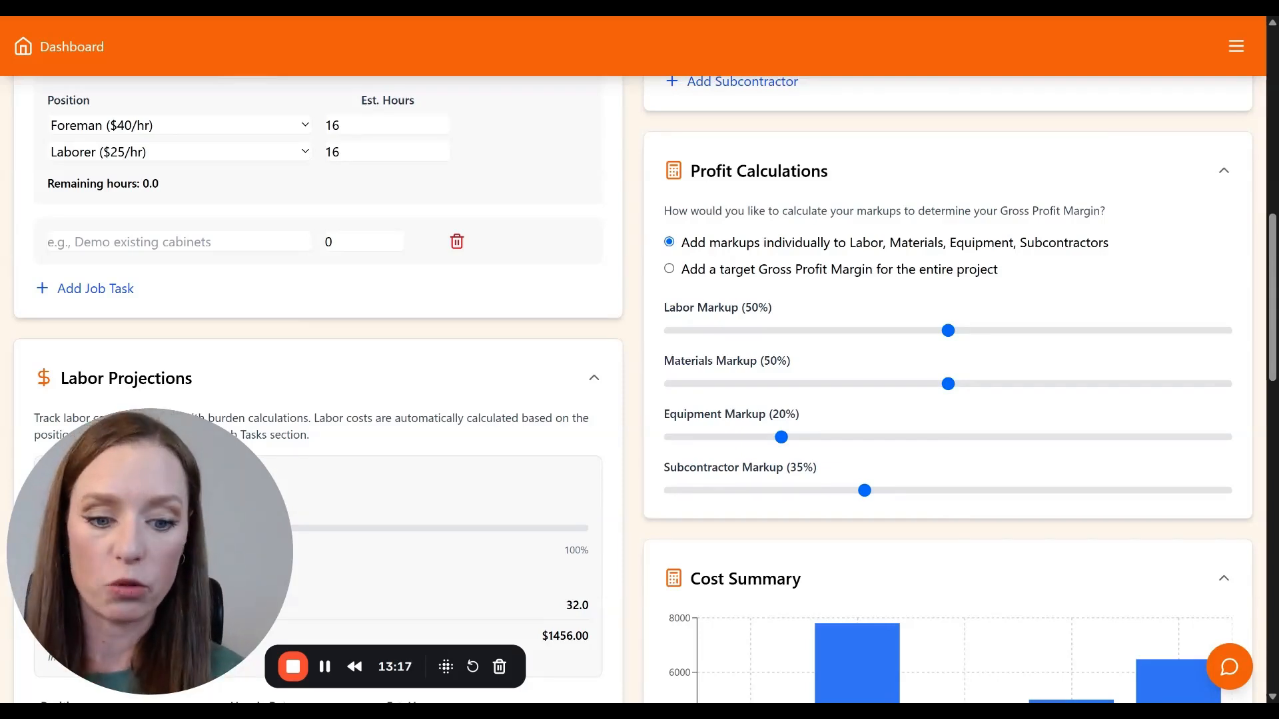
# Try a 30% target gross profit margin for the entire project, restore it to 50% and return to individual markups
pyautogui.click(670, 270)
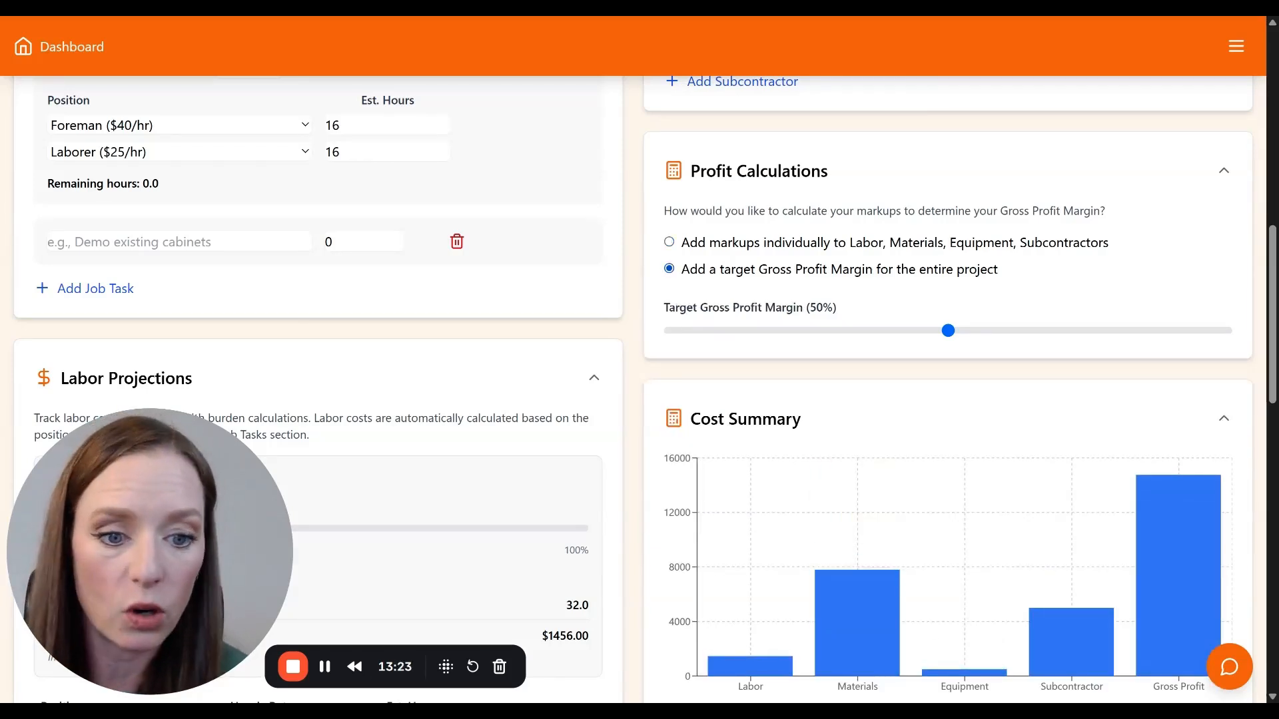
pyautogui.moveTo(949, 331); pyautogui.dragTo(838, 331)
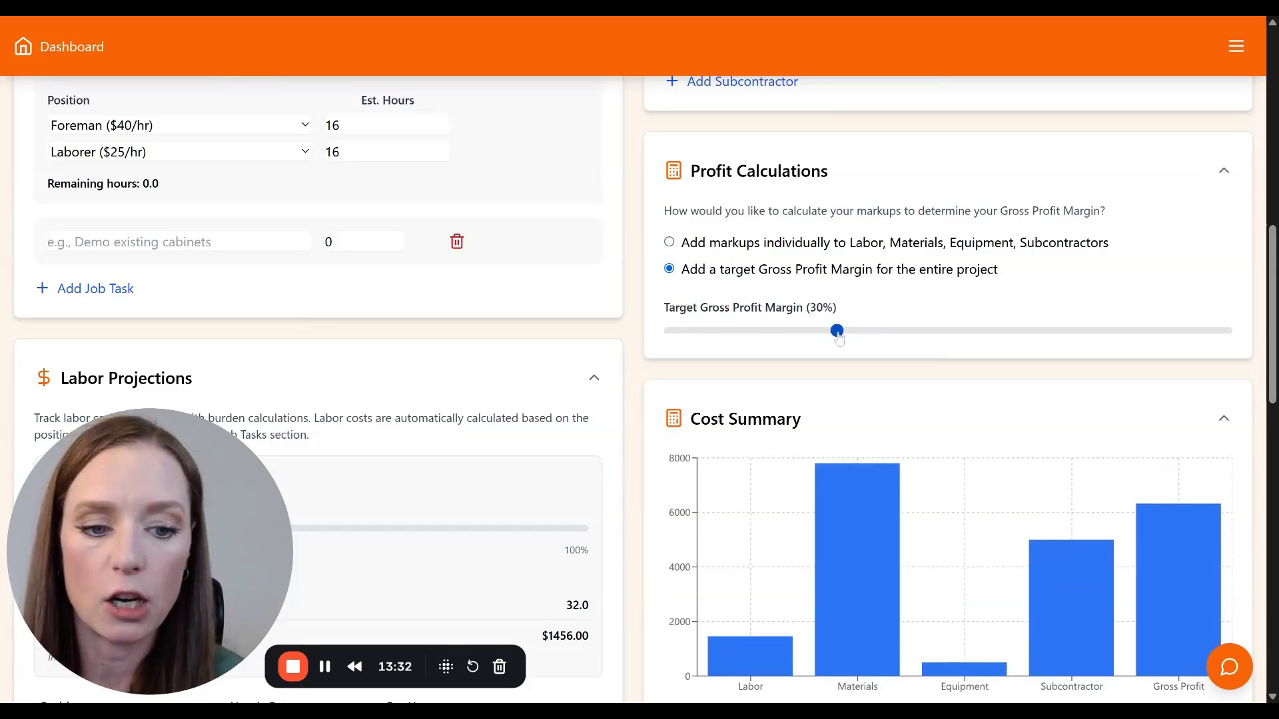
pyautogui.moveTo(838, 332); pyautogui.dragTo(949, 331)
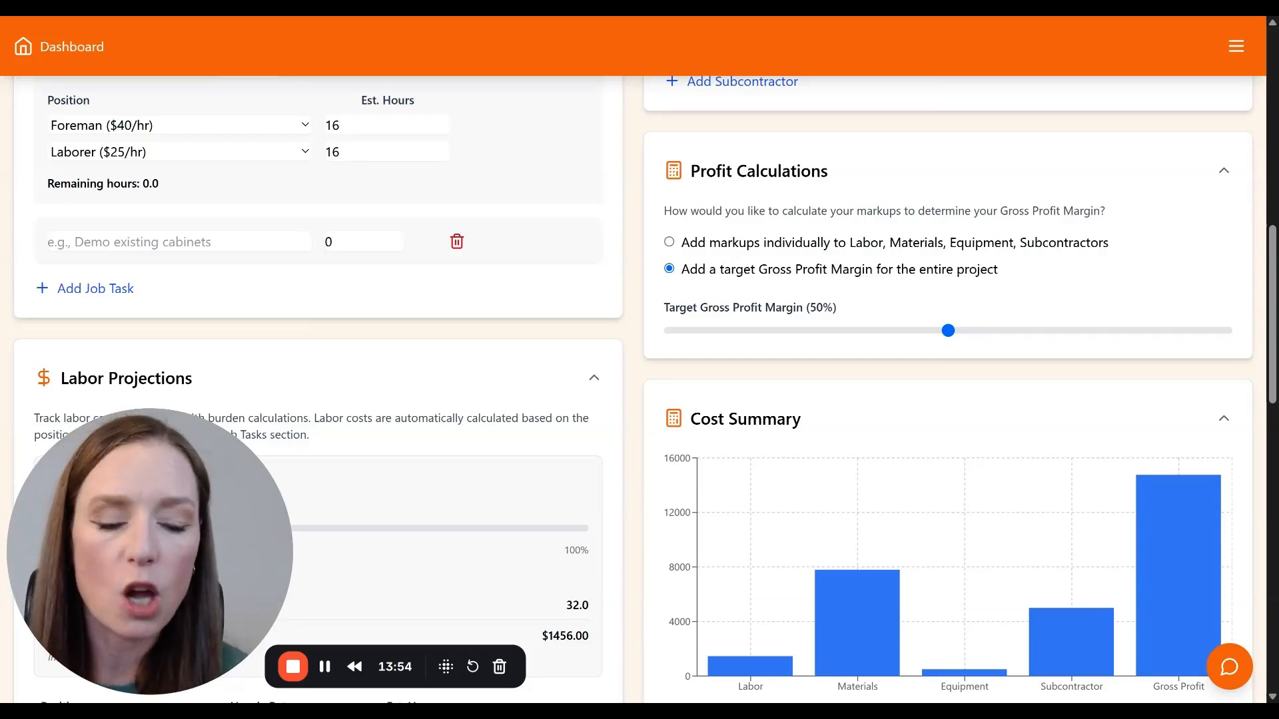
pyautogui.click(670, 243)
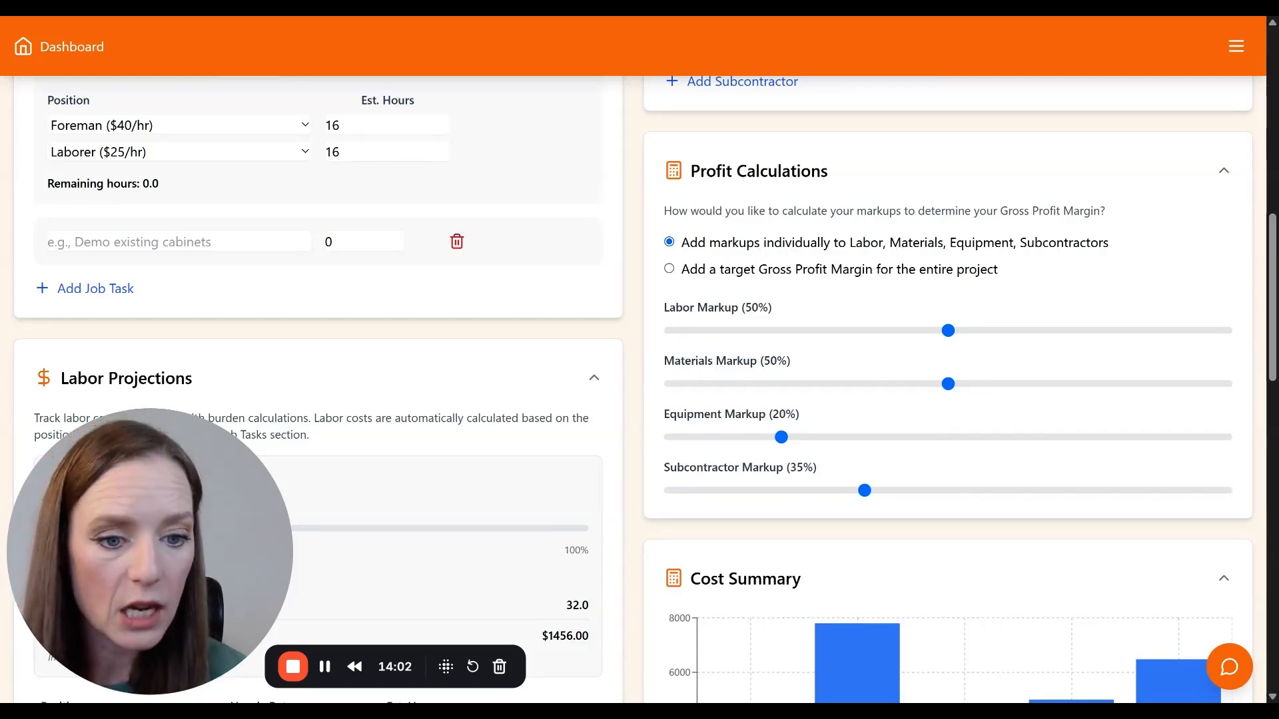
# Examine the Cost Summary chart's labor, materials, equipment, subcontractor and gross profit bars against the labor inputs and individual markups
pyautogui.scroll(-5, 974, 301)
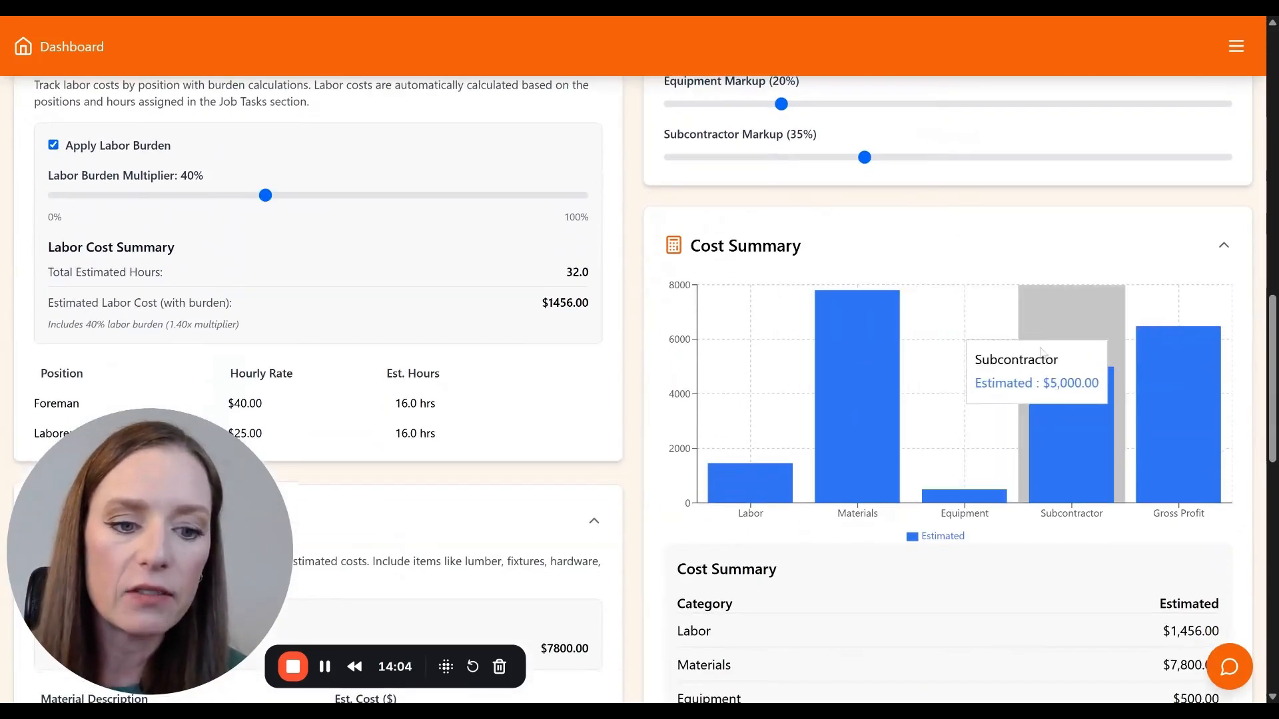
pyautogui.moveTo(874, 481)
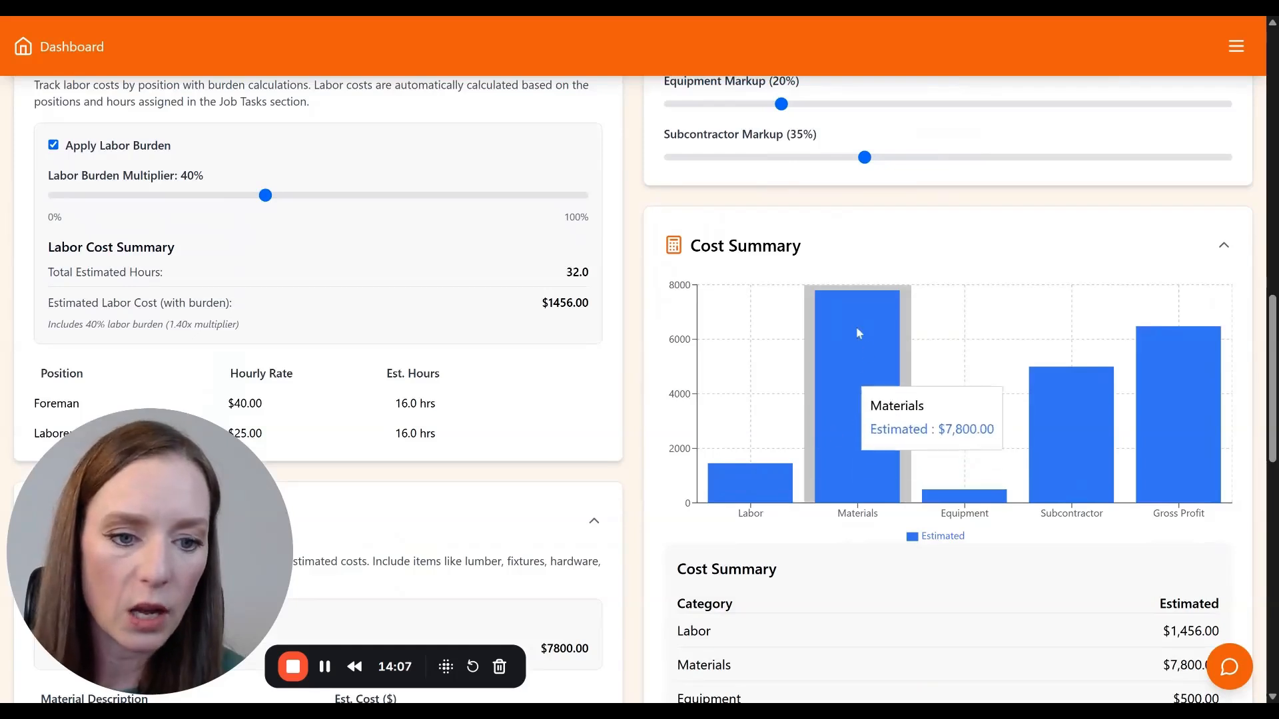
pyautogui.moveTo(1200, 430)
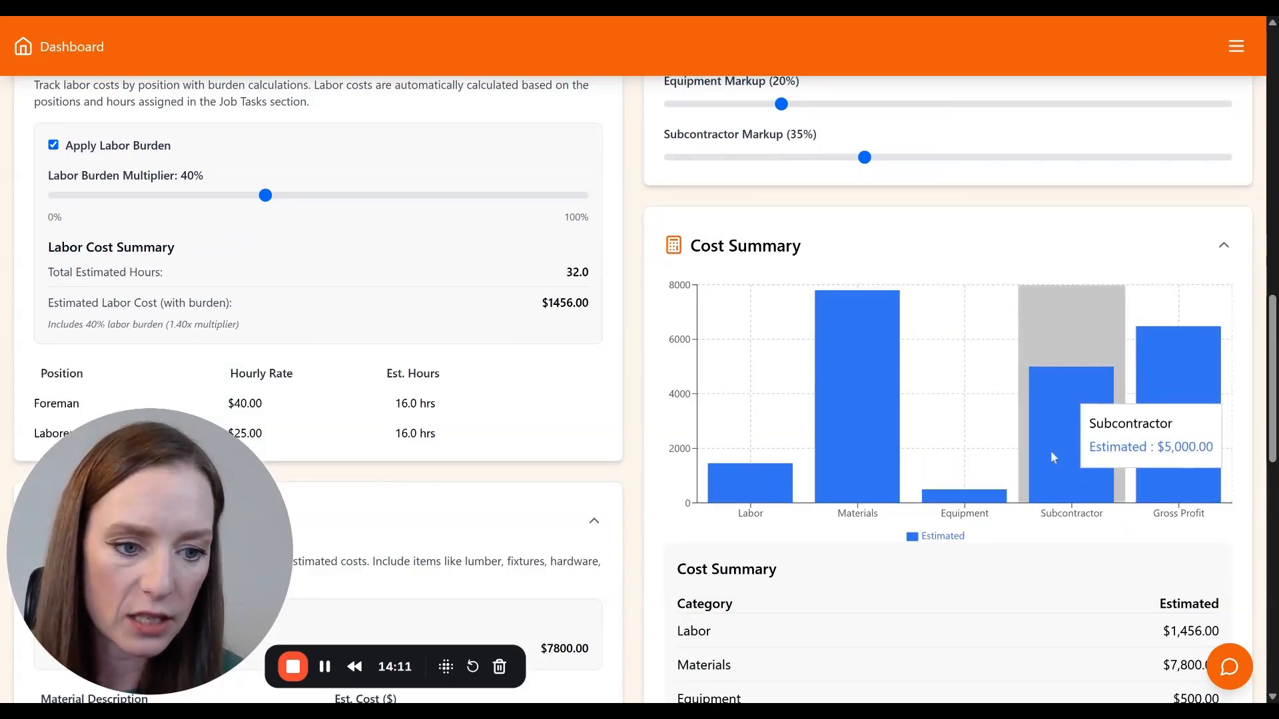
pyautogui.moveTo(730, 485)
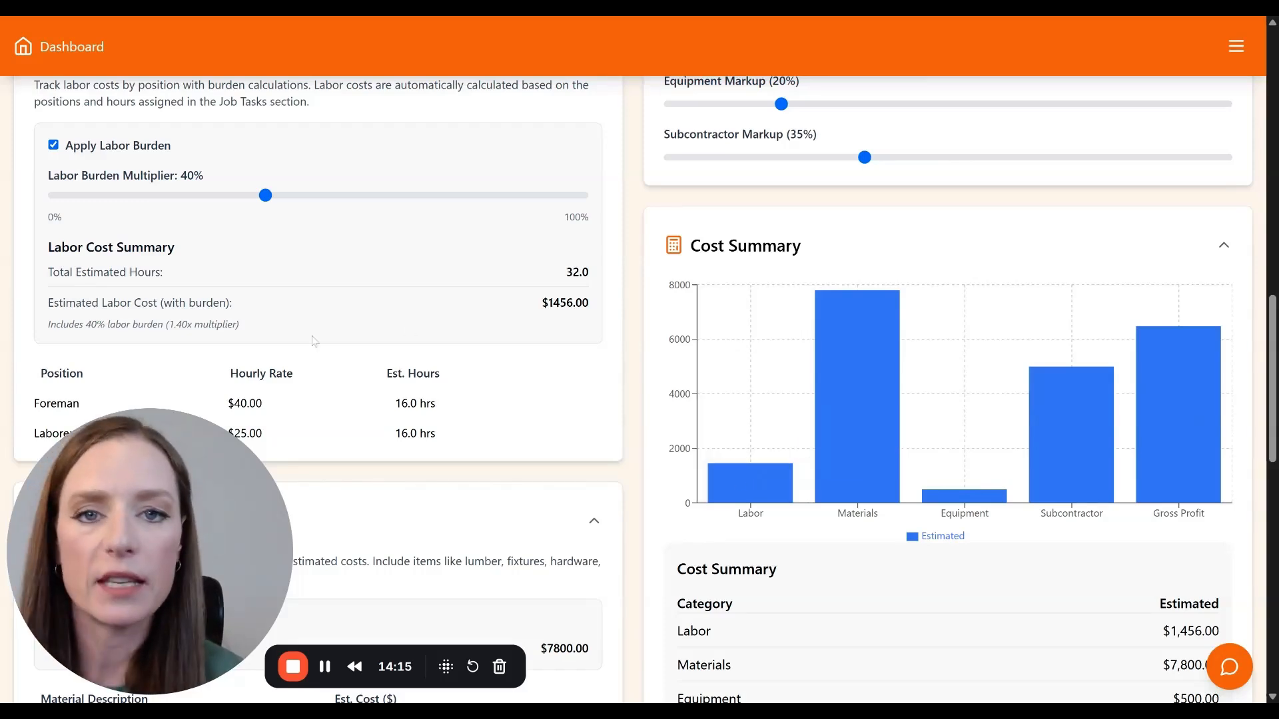
pyautogui.scroll(-4, 342, 408)
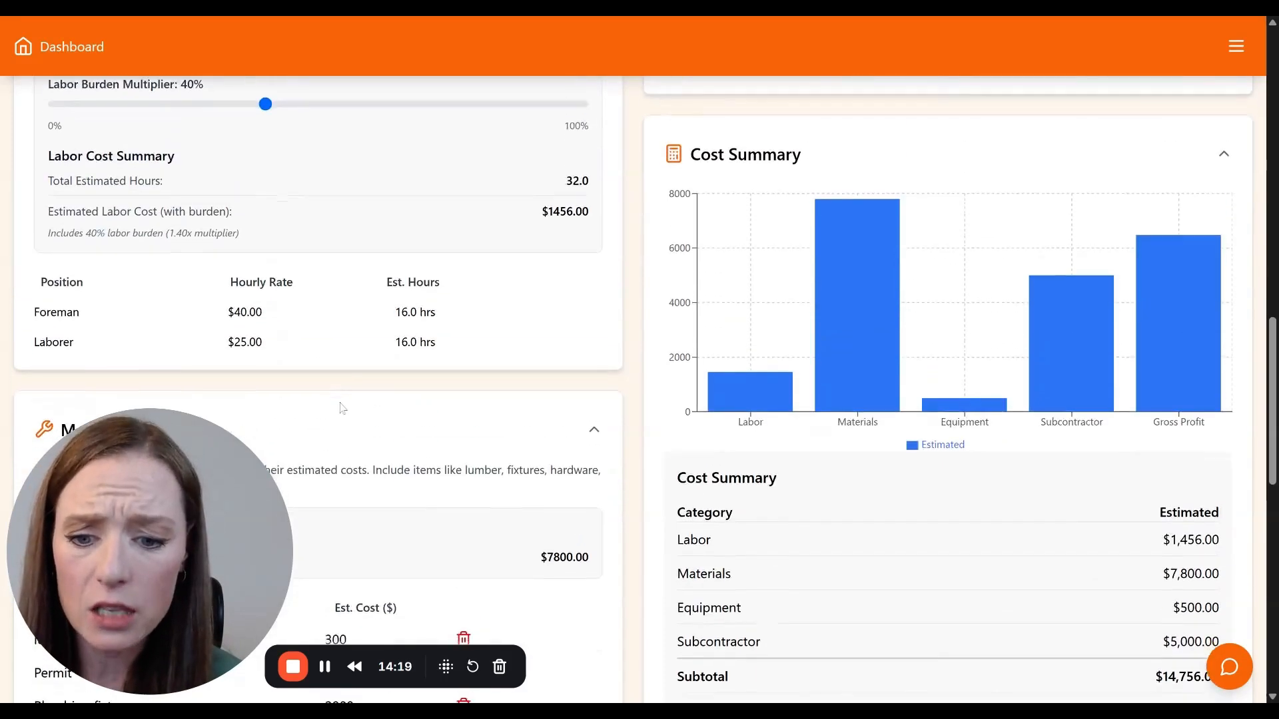
pyautogui.scroll(11, 229, 365)
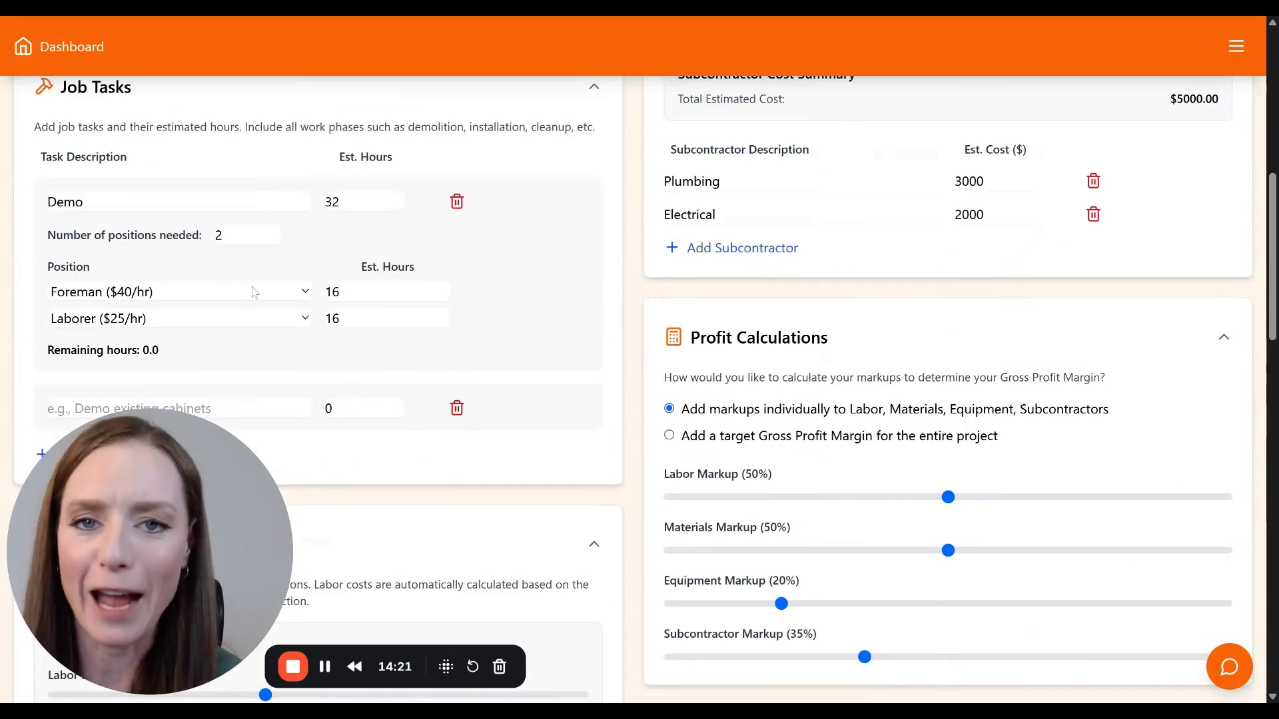
pyautogui.scroll(-5, 760, 400)
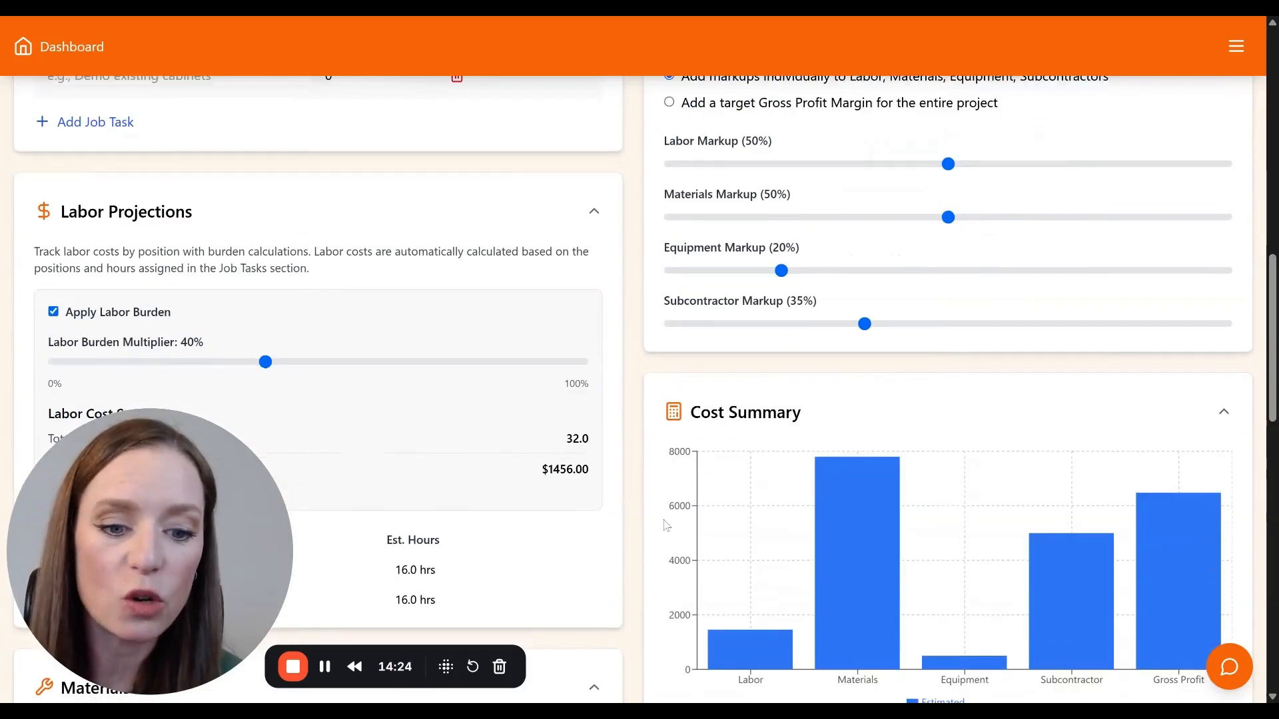
pyautogui.moveTo(1122, 540)
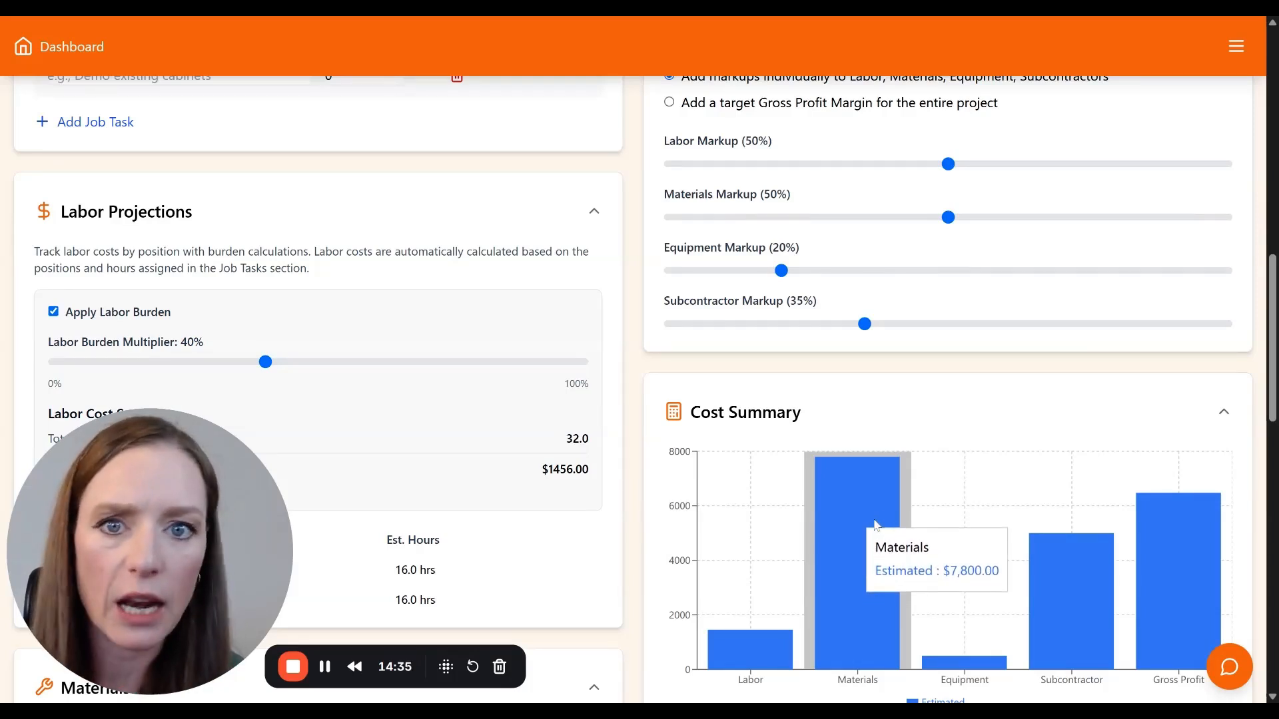
# Examine the gross profit, total and total cost per square foot in the cost summary table, and the profit analysis
pyautogui.scroll(-7, 953, 524)
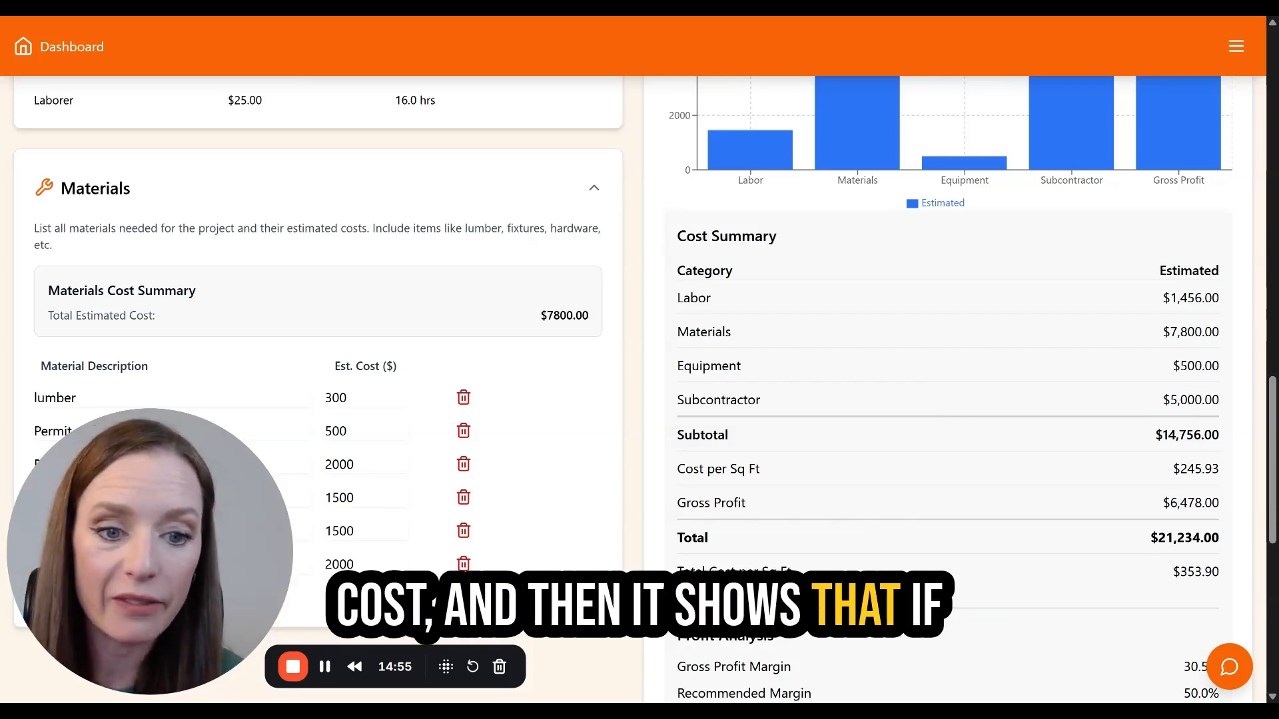
pyautogui.scroll(8, 1055, 377)
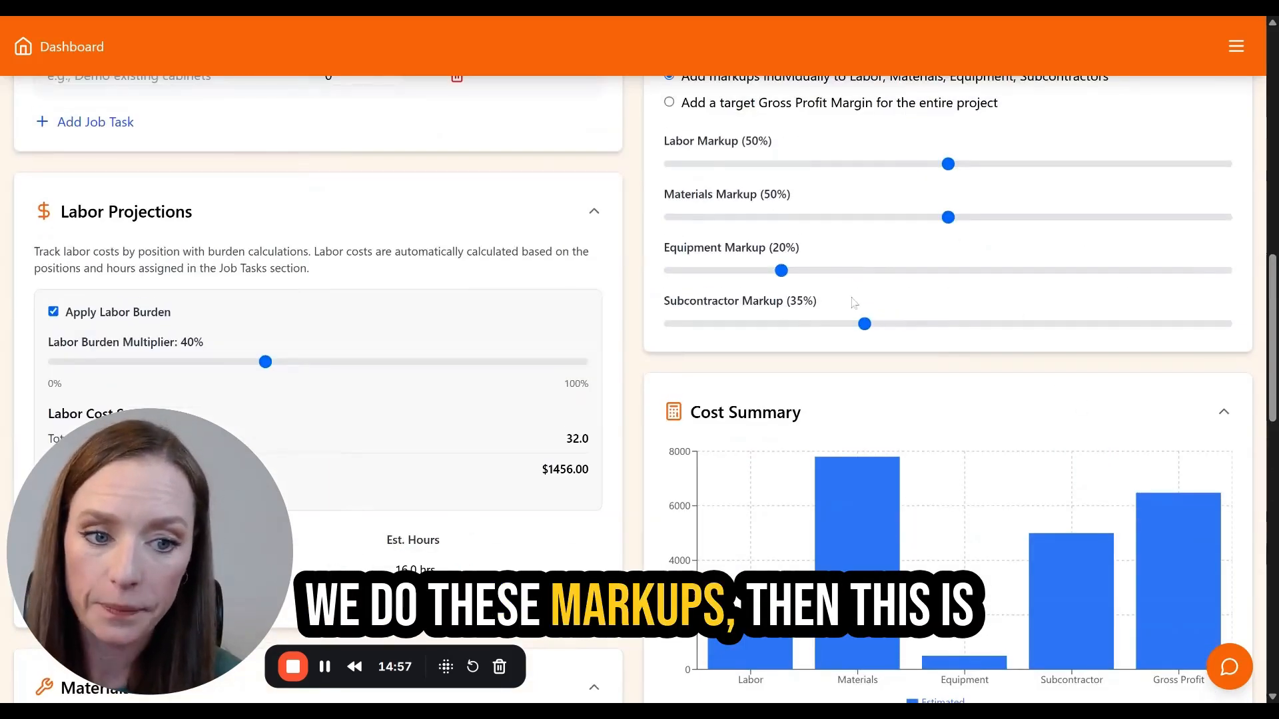
pyautogui.scroll(-9, 860, 403)
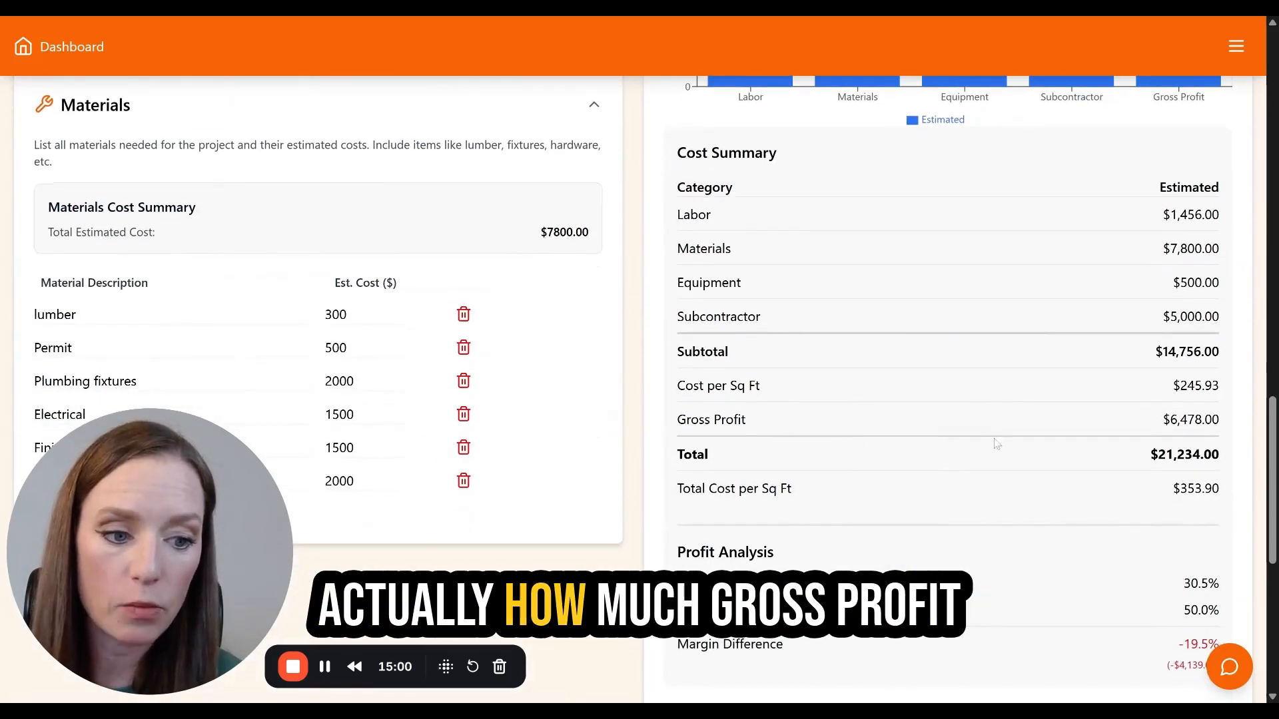
pyautogui.moveTo(1164, 419); pyautogui.dragTo(1232, 431)
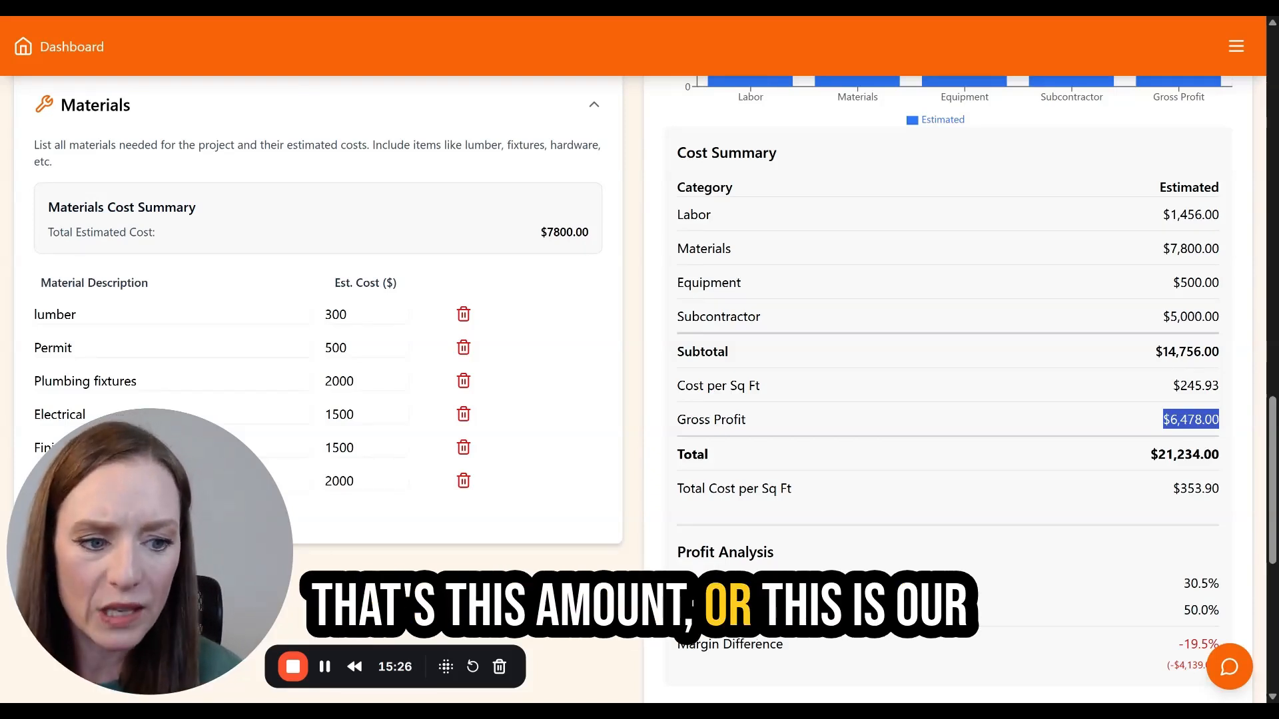
pyautogui.moveTo(1147, 455); pyautogui.dragTo(1236, 464)
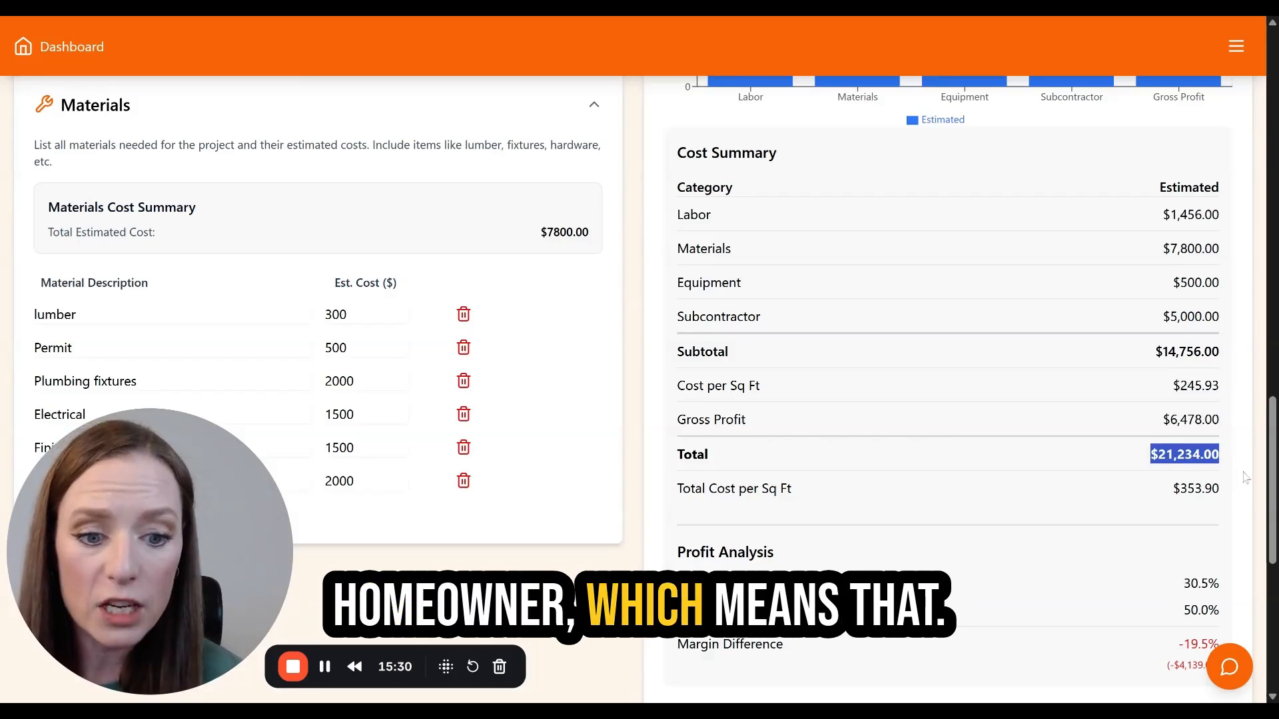
pyautogui.moveTo(1164, 493); pyautogui.dragTo(1222, 494)
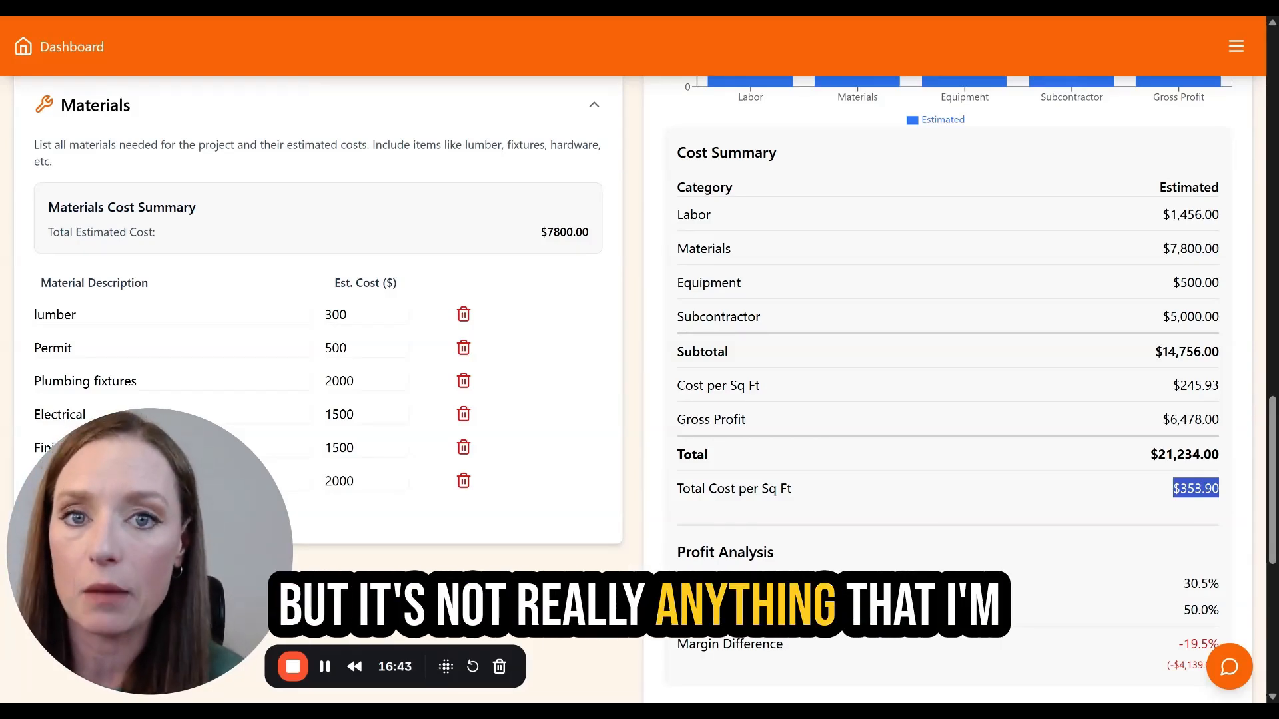
pyautogui.scroll(-4, 1018, 521)
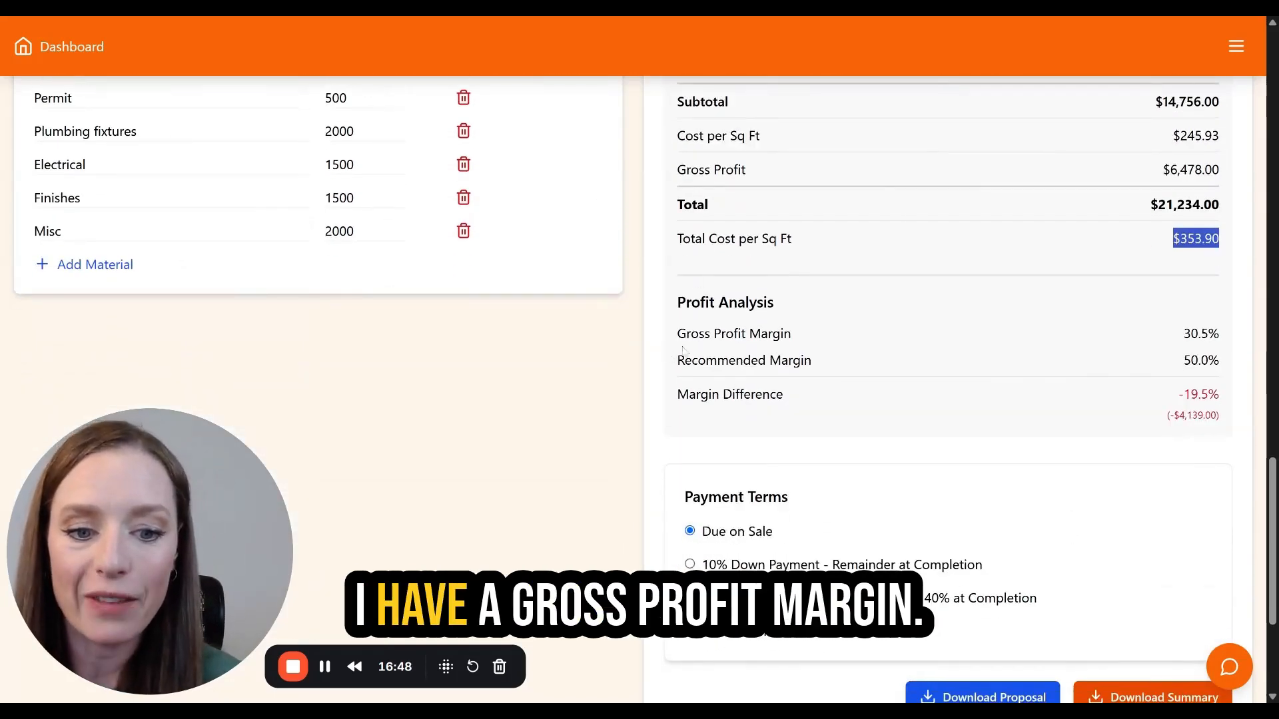
# Compare the project's gross profit margin in the profit analysis with the individual markups and the cost summary
pyautogui.moveTo(676, 333); pyautogui.dragTo(932, 321)
pyautogui.click(1158, 282)
pyautogui.moveTo(1161, 287); pyautogui.dragTo(1219, 333)
pyautogui.scroll(15, 1026, 346)
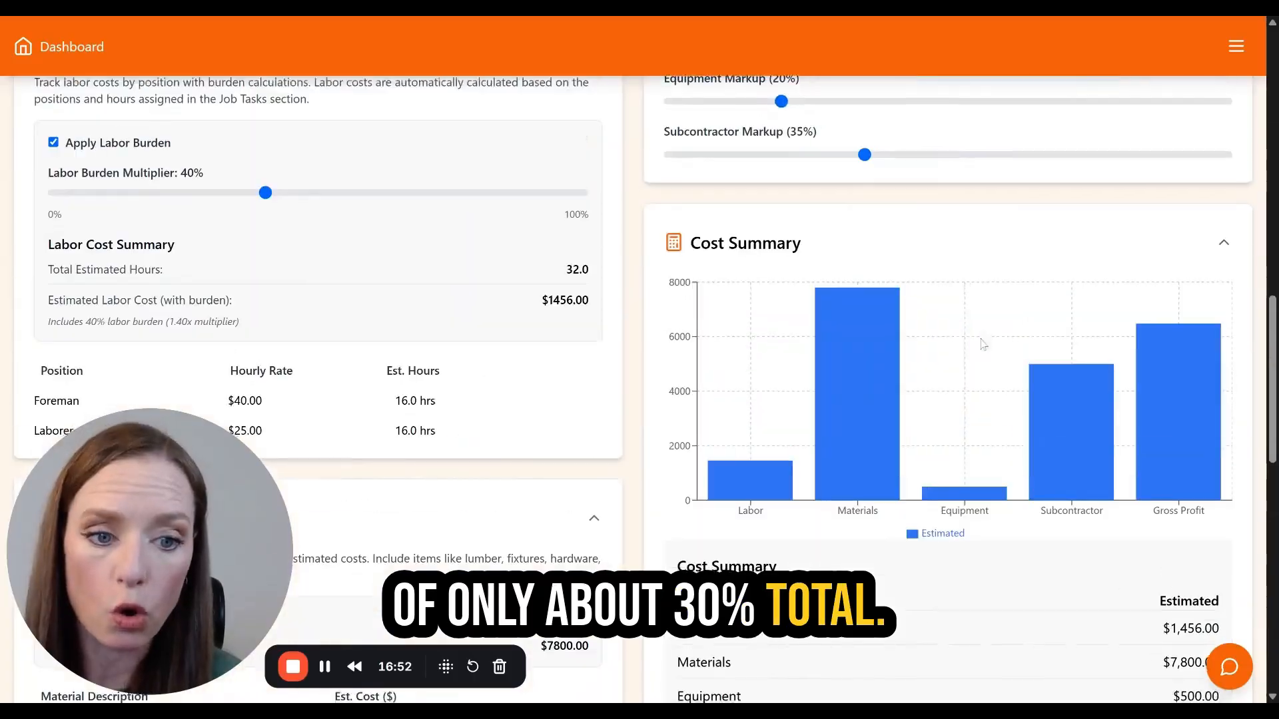
pyautogui.scroll(-1, 976, 296)
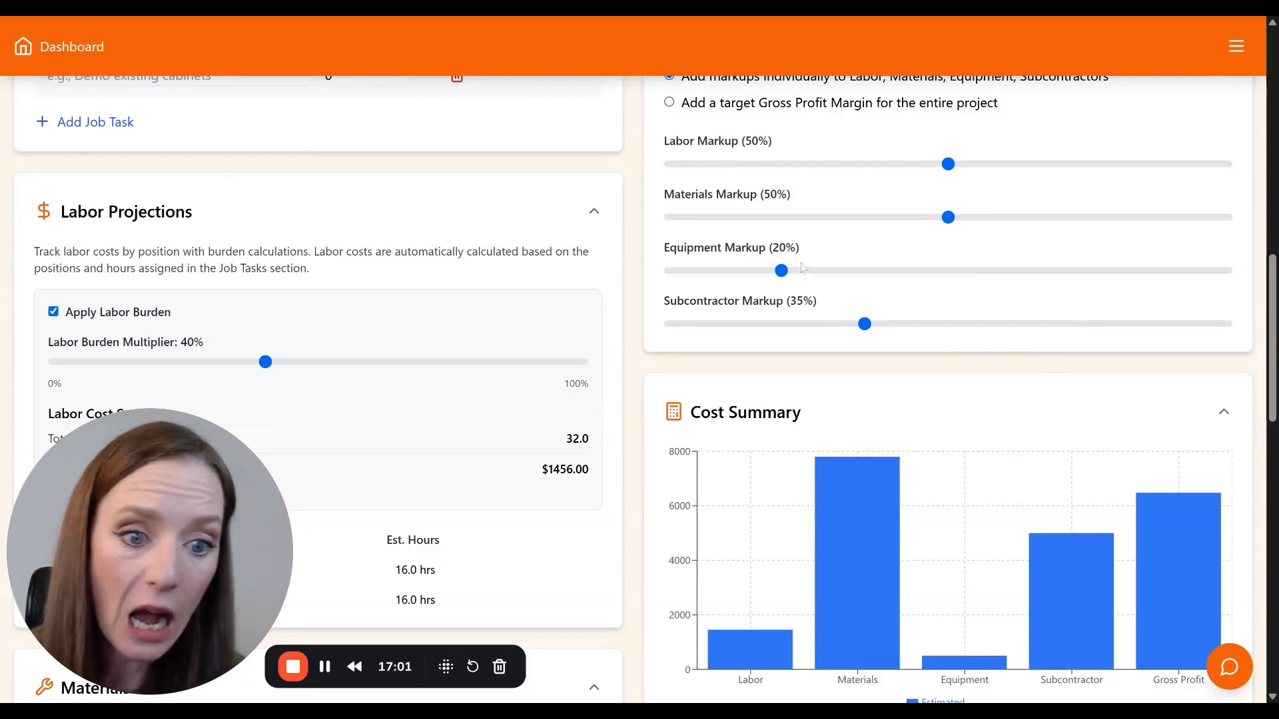
pyautogui.scroll(-10, 842, 323)
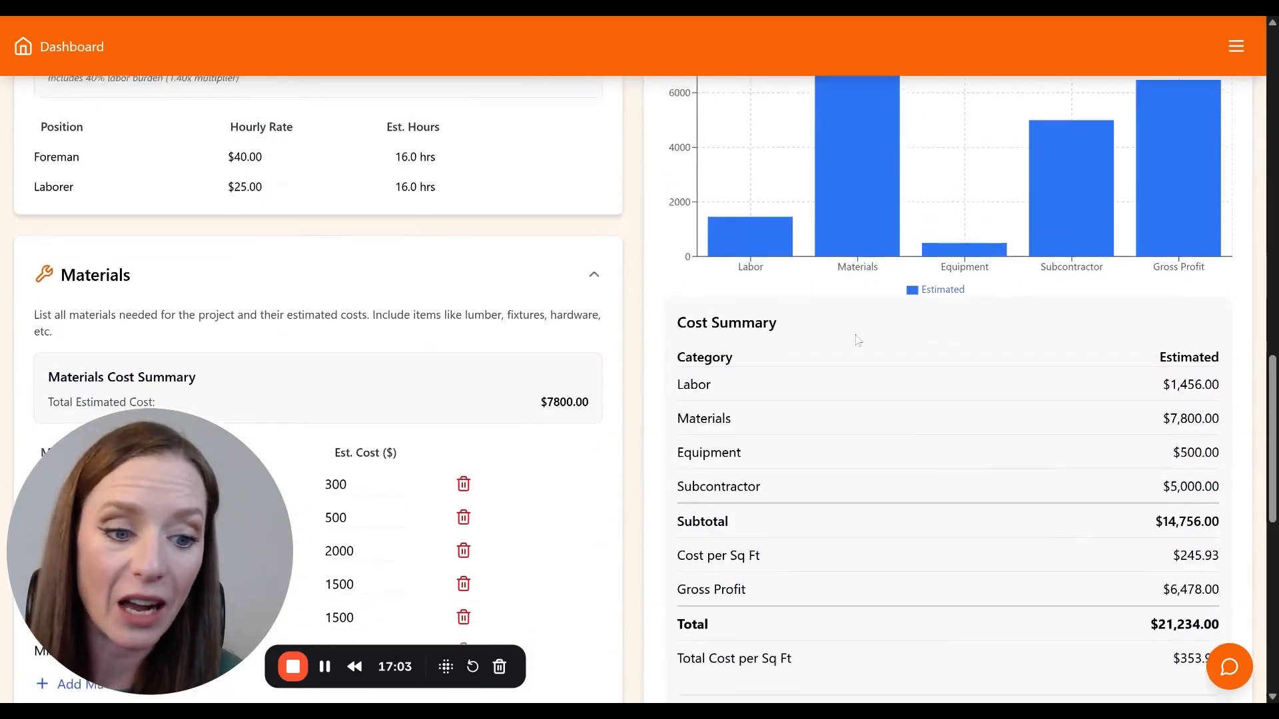
pyautogui.scroll(-1, 1198, 432)
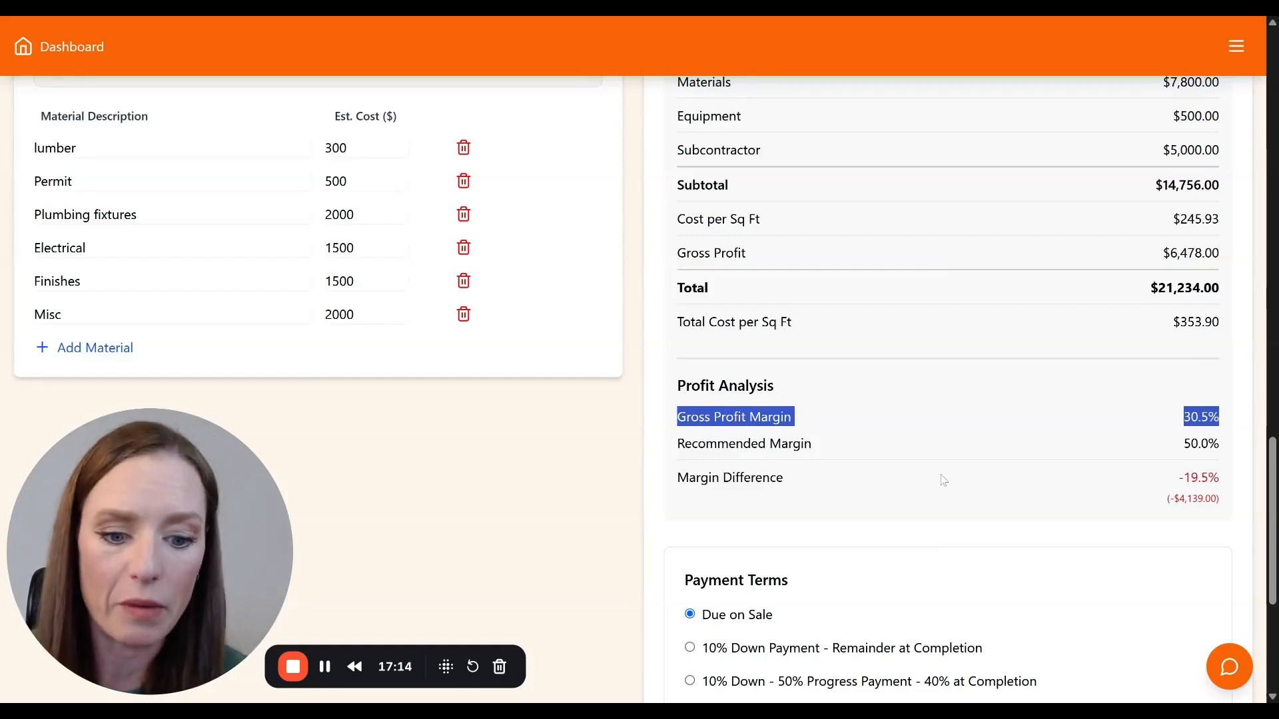
# Raise the equipment markup to 50% and check its effect on the gross profit margin
pyautogui.scroll(2, 956, 494)
pyautogui.scroll(6, 956, 494)
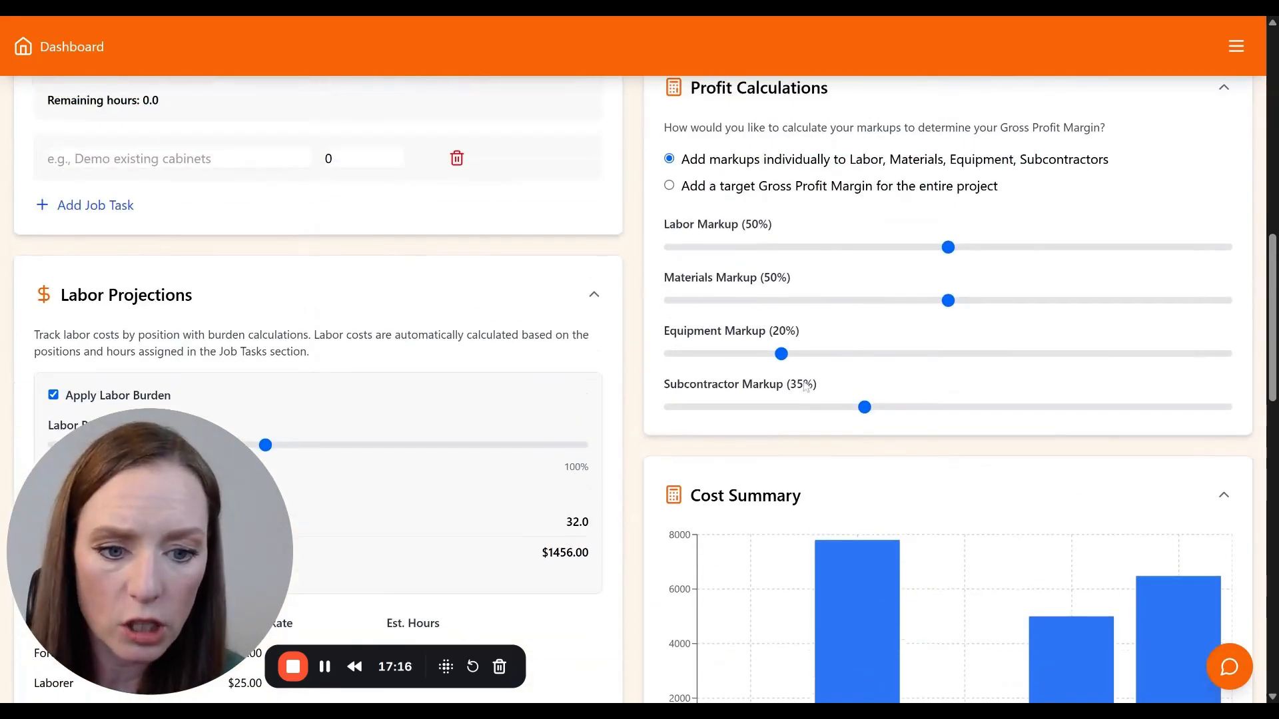
pyautogui.moveTo(782, 354); pyautogui.dragTo(944, 376)
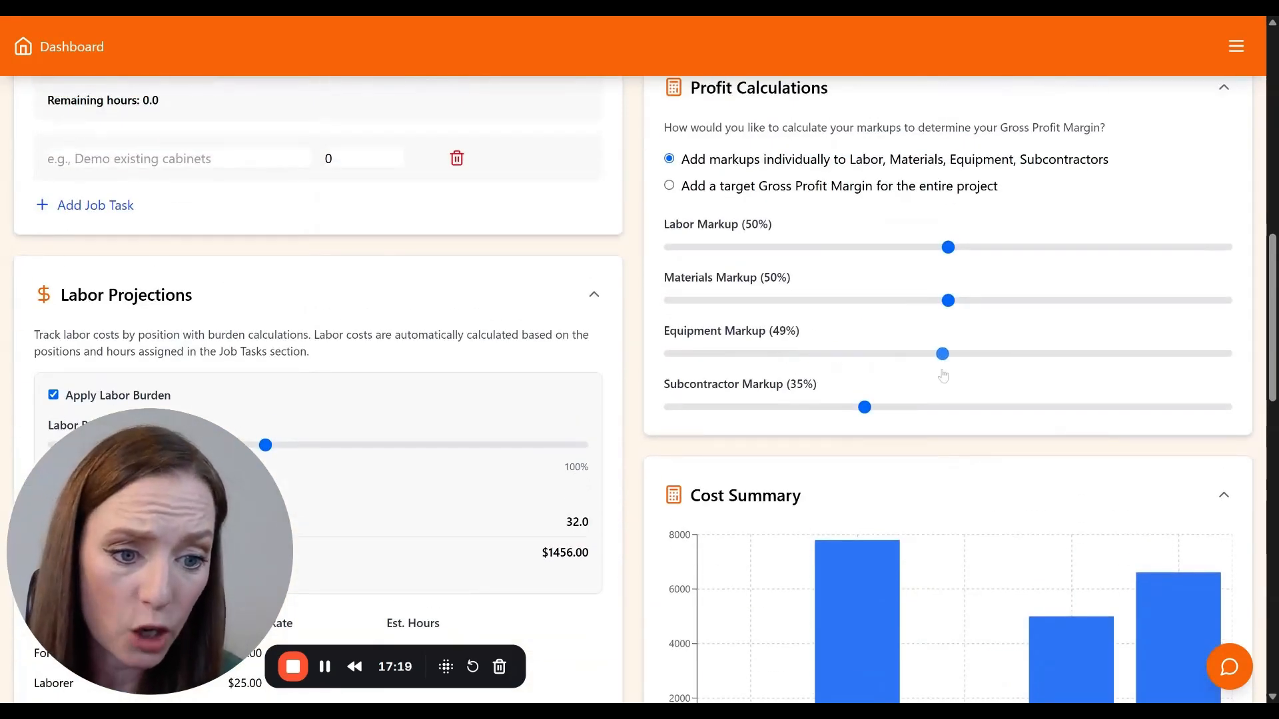
pyautogui.scroll(-4, 1039, 426)
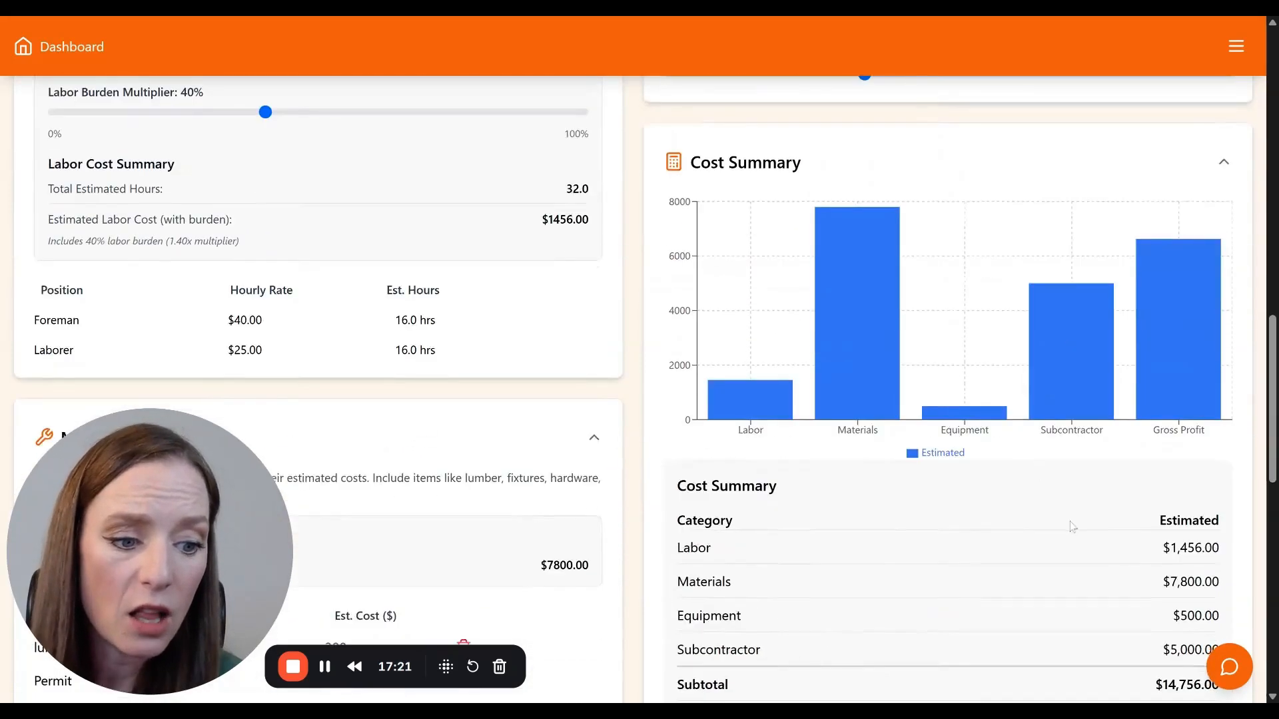
pyautogui.scroll(-6, 1073, 526)
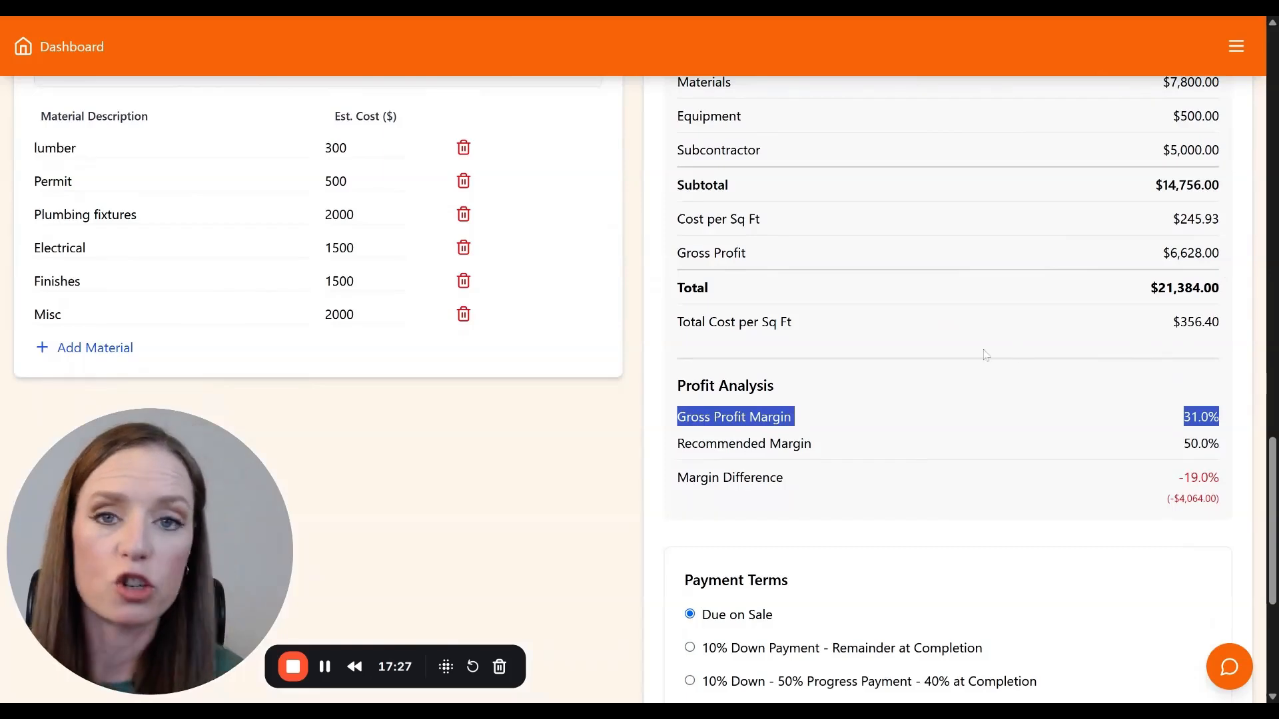
# Raise the labor markup to 60% and check its effect on the profit analysis
pyautogui.scroll(12, 956, 353)
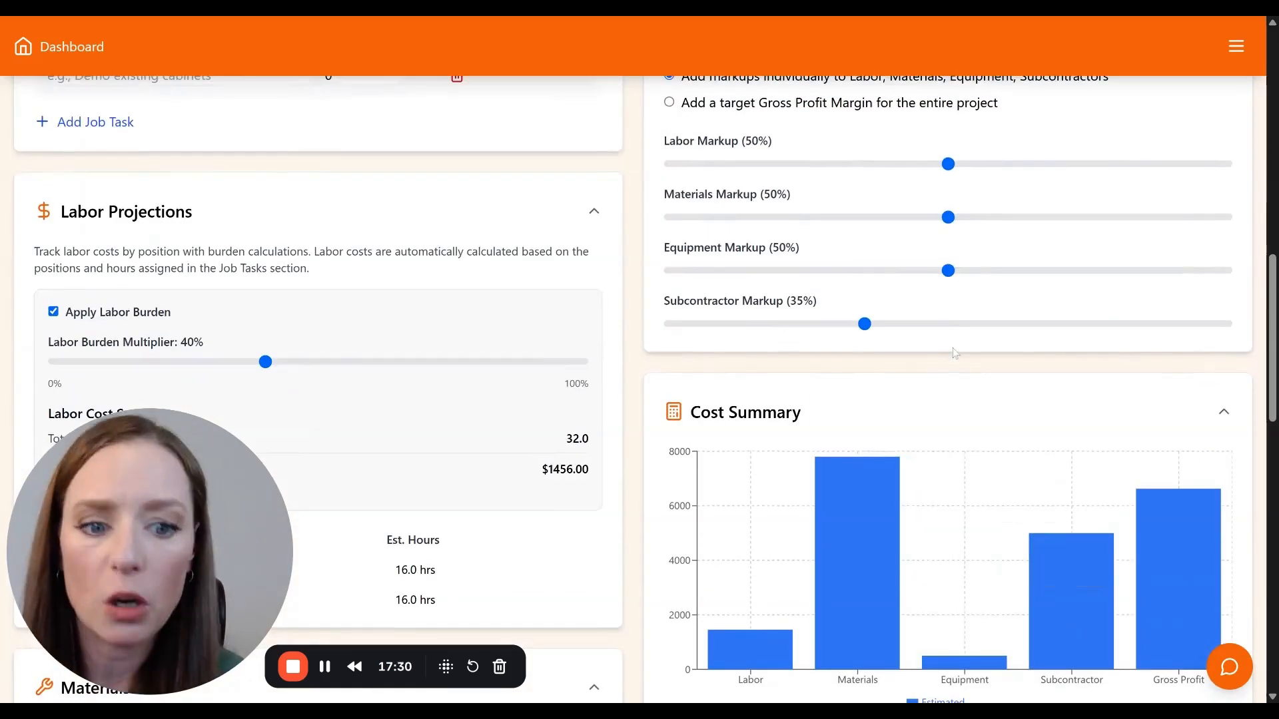
pyautogui.scroll(2, 956, 353)
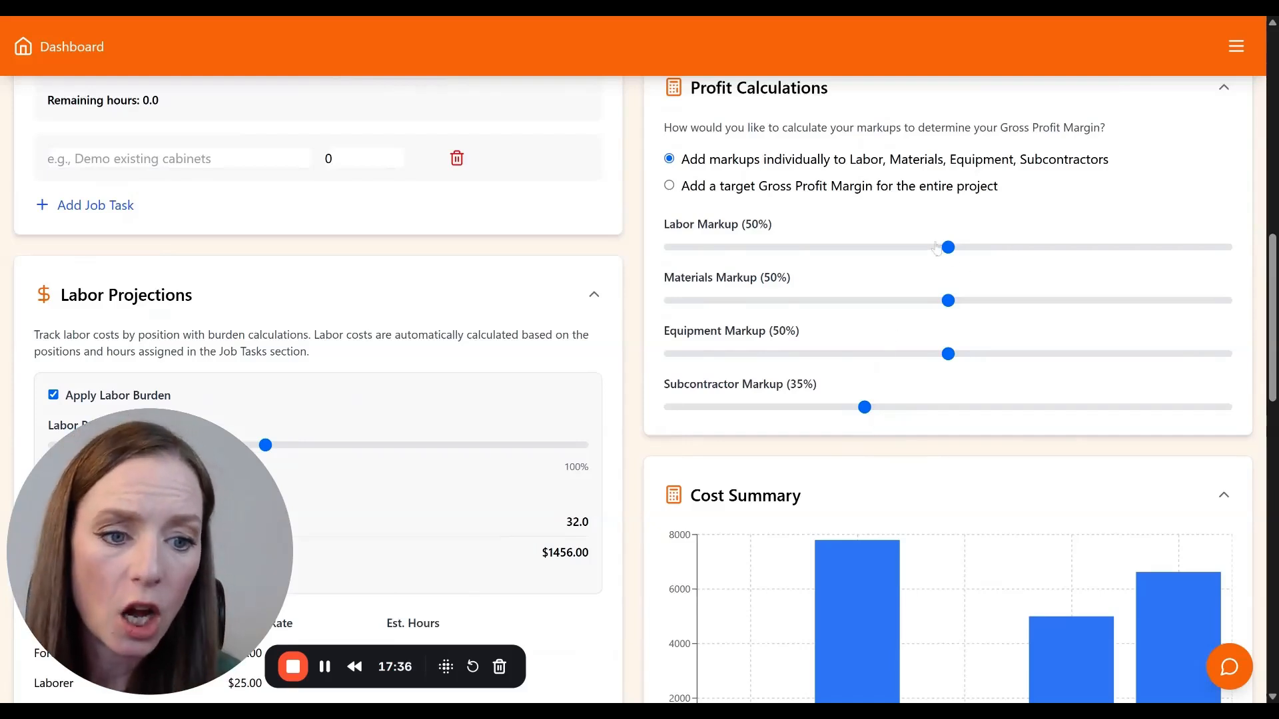
pyautogui.moveTo(948, 247); pyautogui.dragTo(1004, 247)
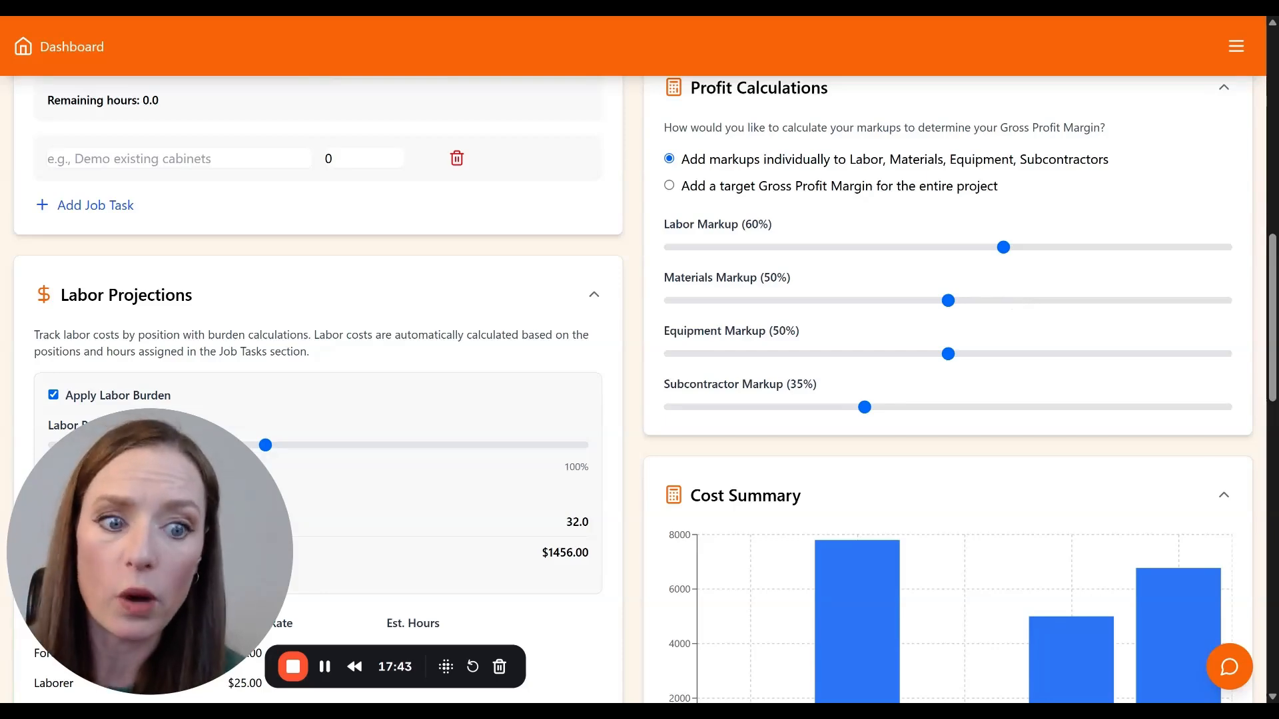
pyautogui.scroll(-15, 1011, 308)
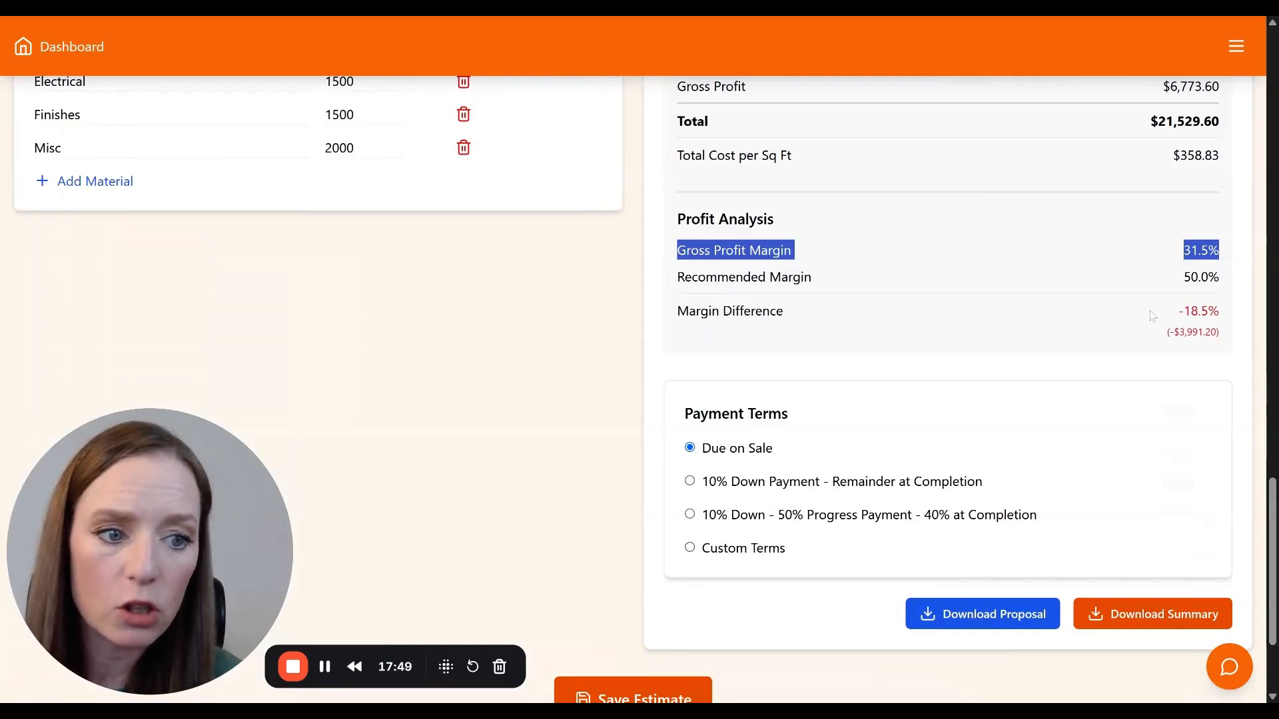
# Save the bathroom remodel estimate with its payment terms left at Due on Sale
pyautogui.scroll(2, 1153, 316)
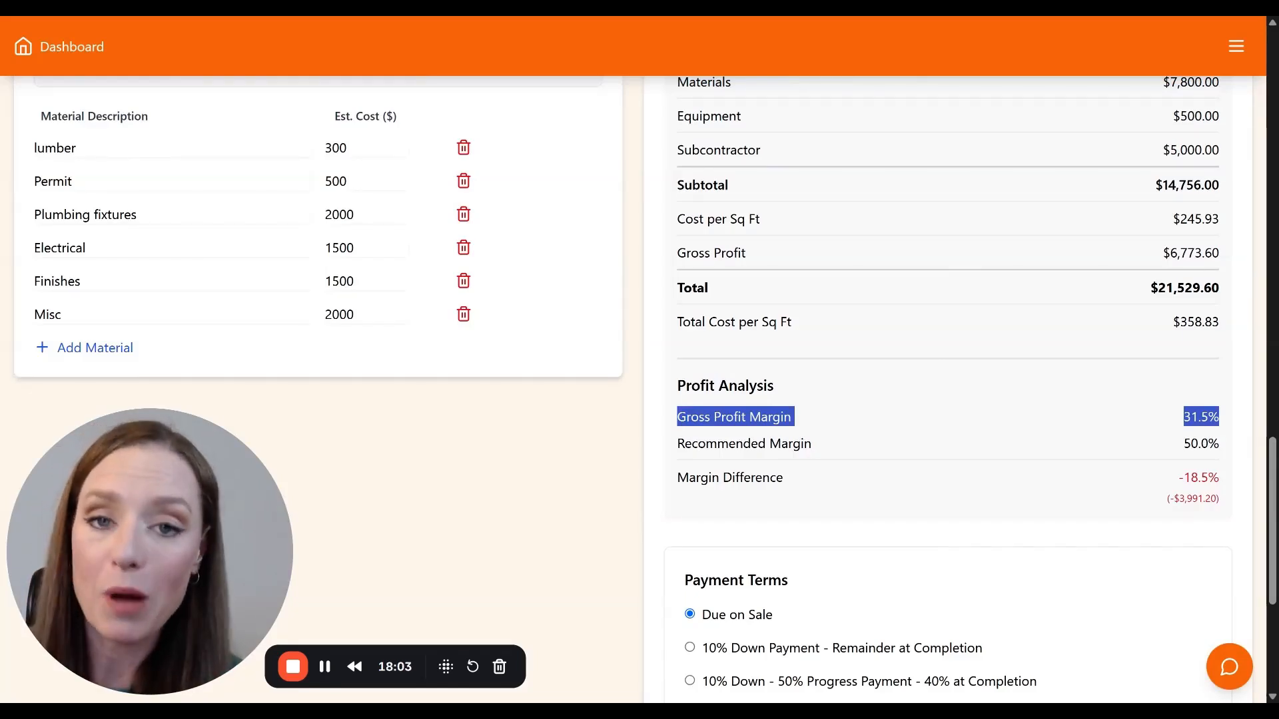
pyautogui.scroll(-5, 1084, 426)
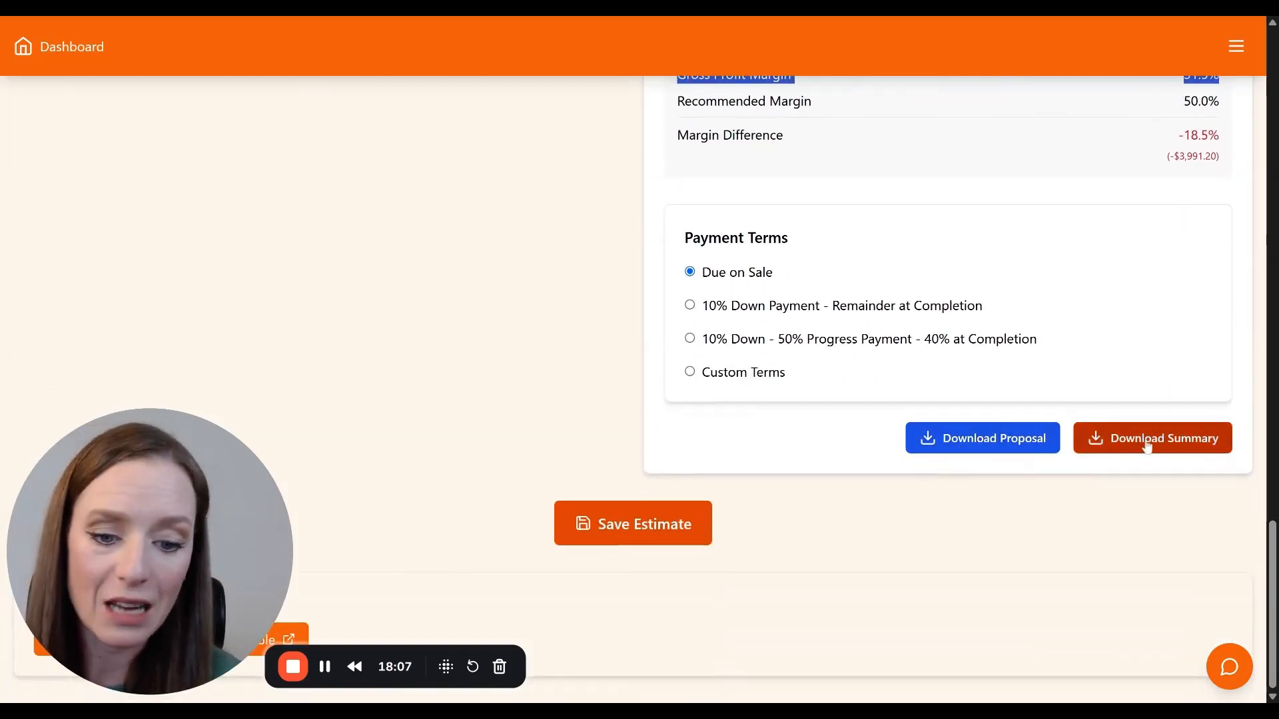
pyautogui.click(646, 531)
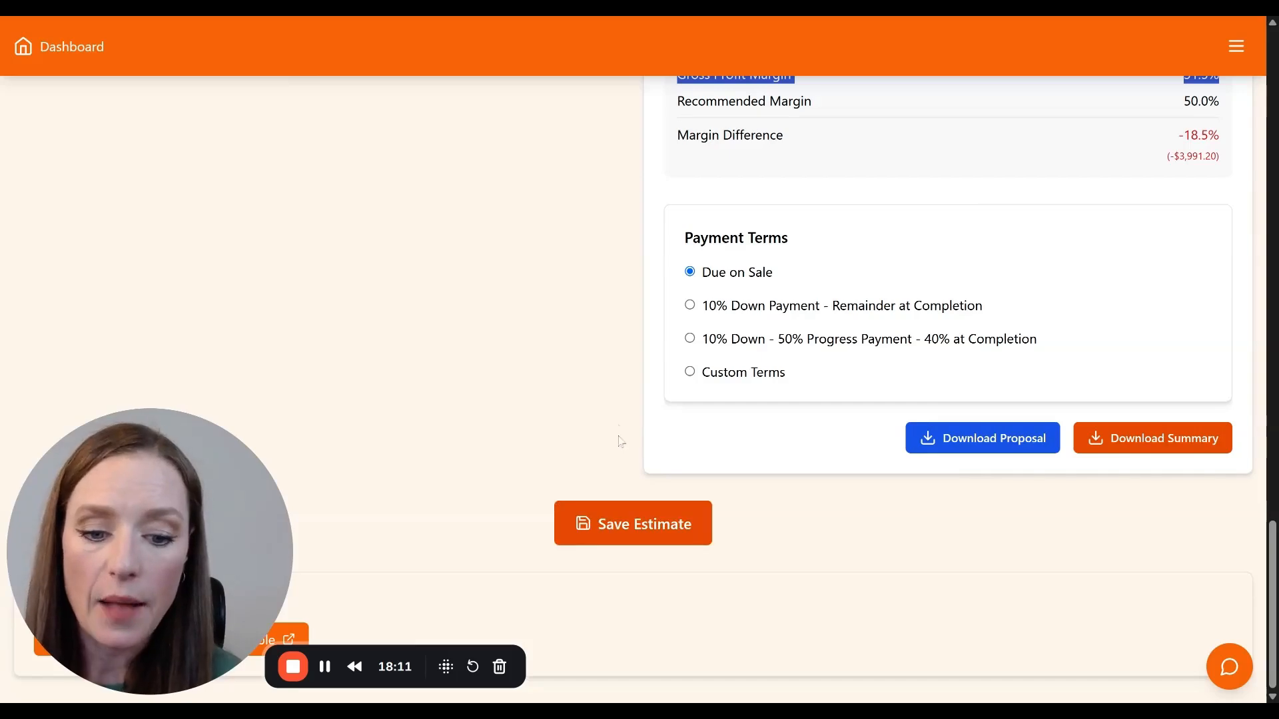
# Open the list of previous estimates and duplicate the saved bathroom remodel estimate
pyautogui.scroll(15, 627, 453)
pyautogui.scroll(10, 626, 459)
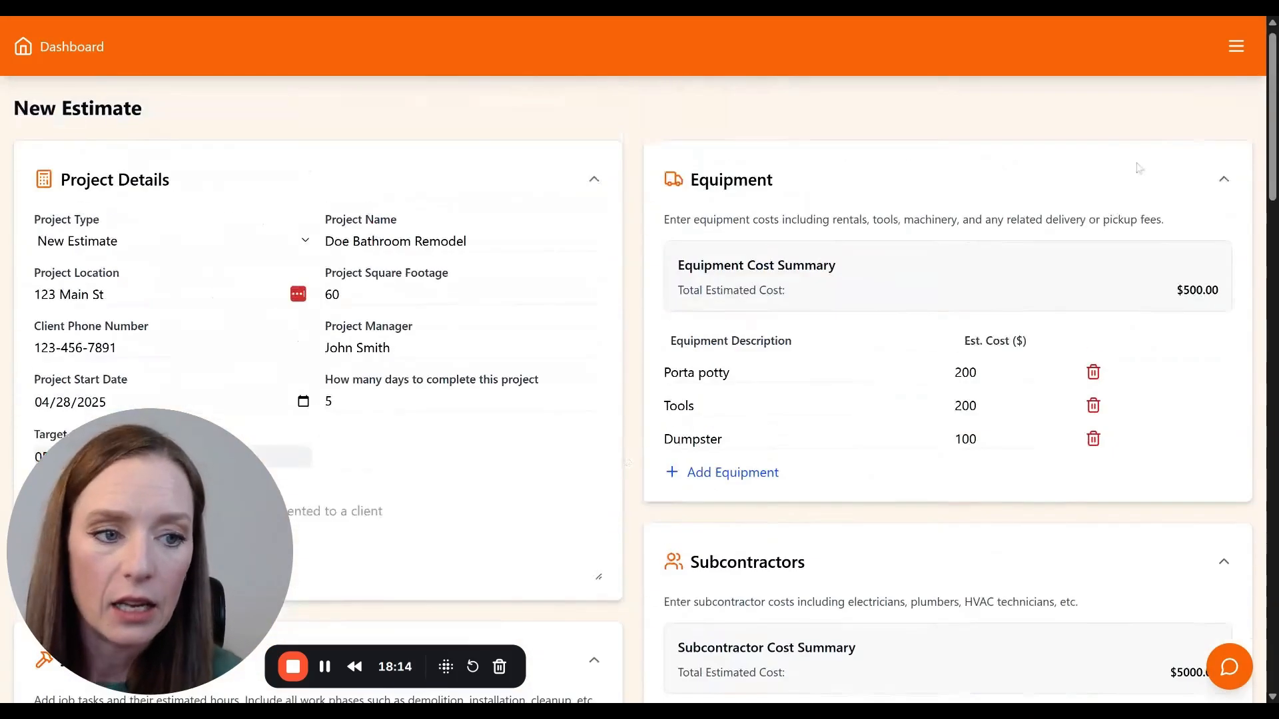
pyautogui.click(1236, 46)
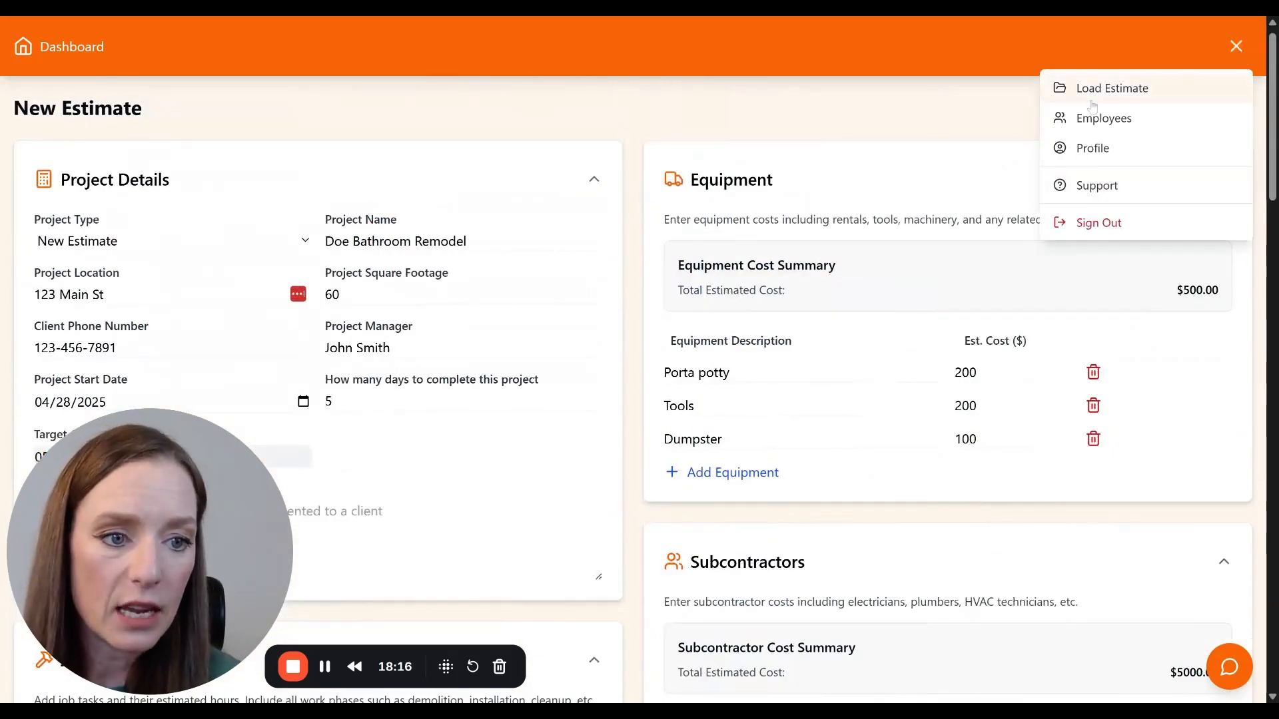
pyautogui.click(1109, 88)
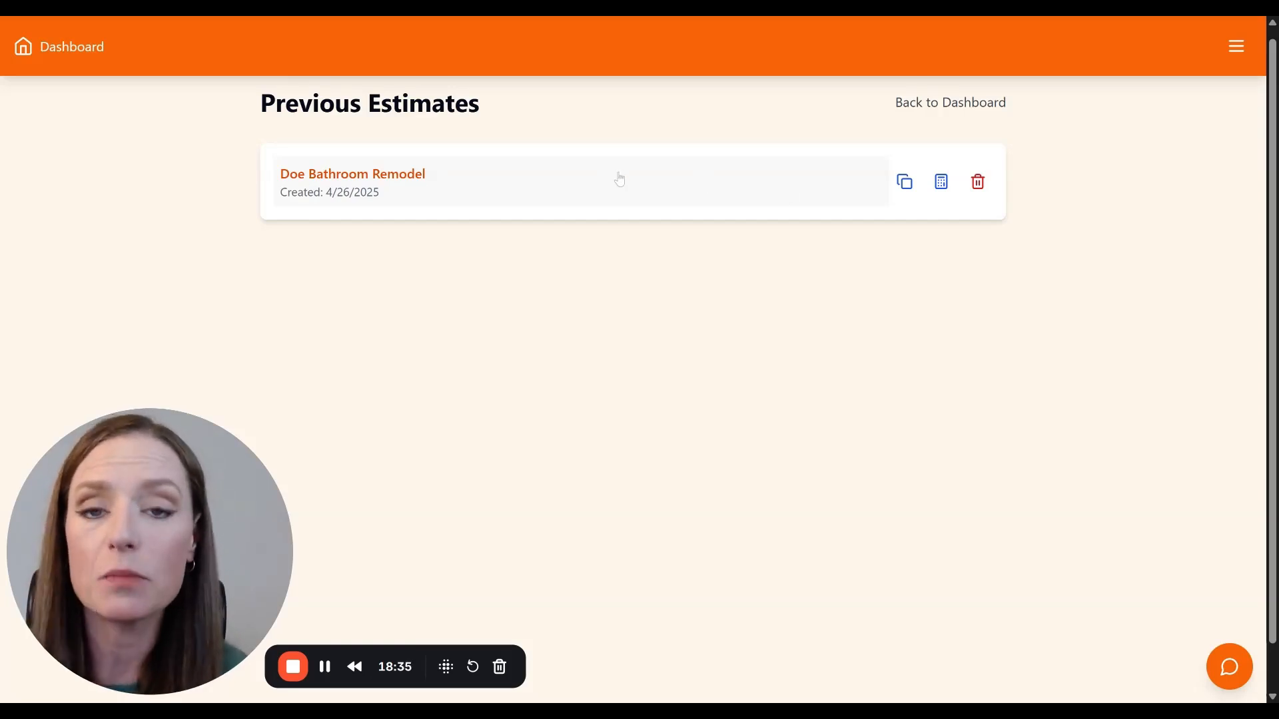
pyautogui.click(905, 192)
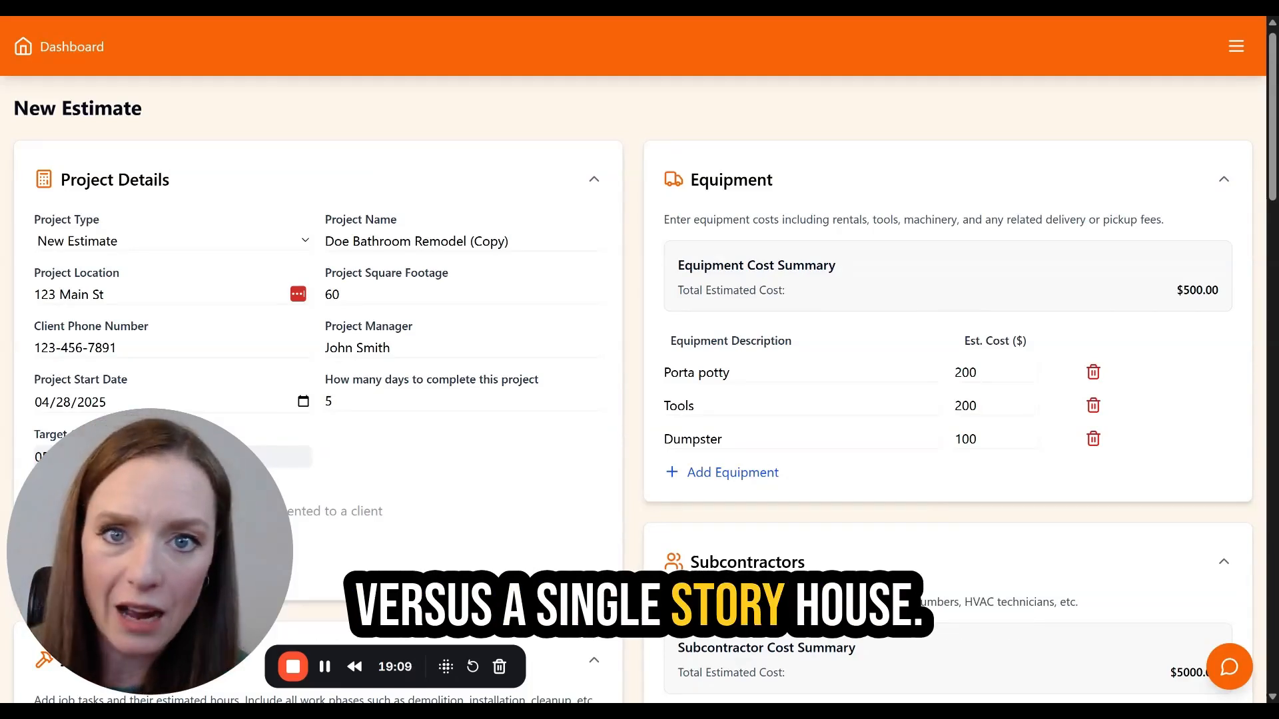
# Set the estimated cost of the Finishes material to 1603 in the copied estimate
pyautogui.scroll(-7, 895, 232)
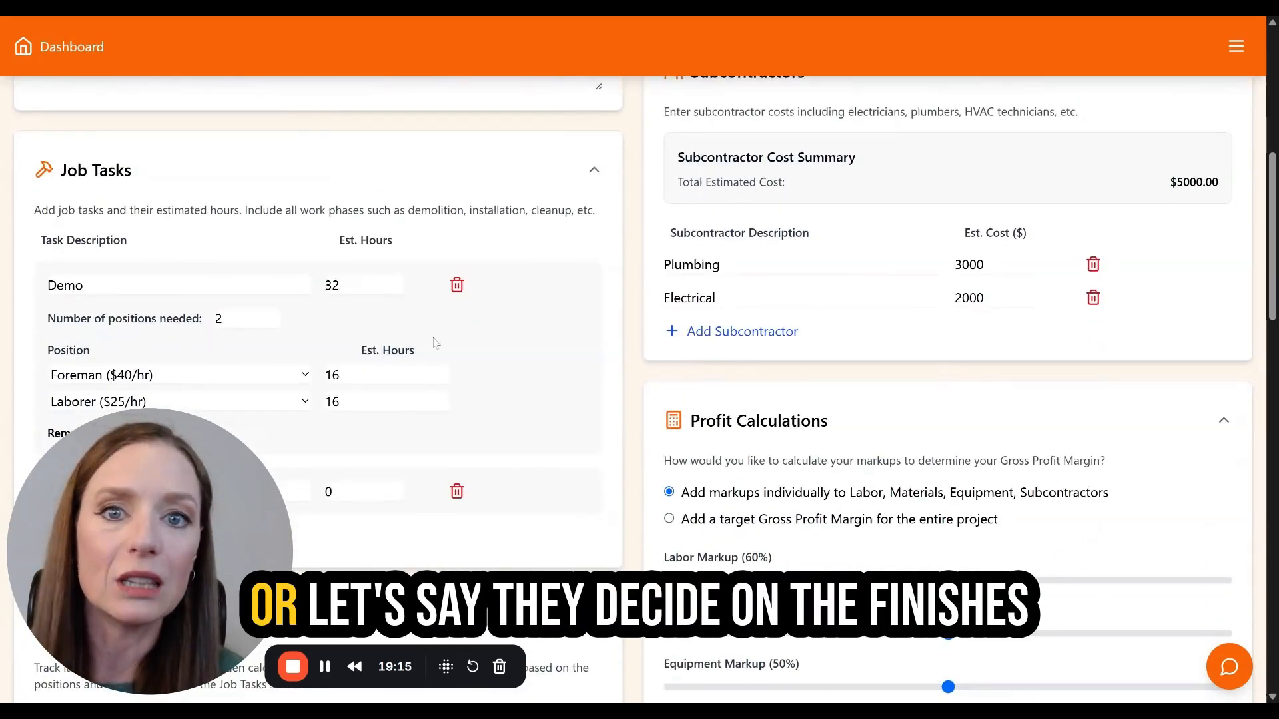
pyautogui.scroll(-15, 434, 343)
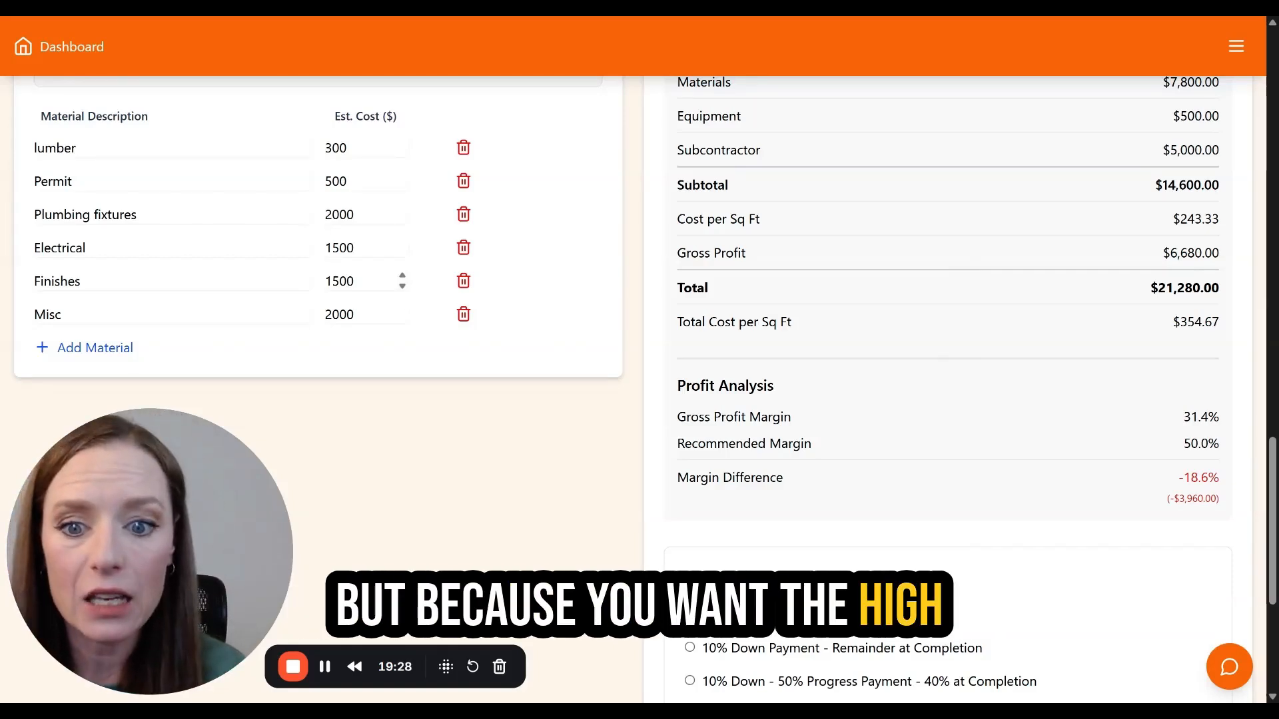
pyautogui.click(402, 277)
pyautogui.moveTo(402, 276); pyautogui.dragTo(402, 277)
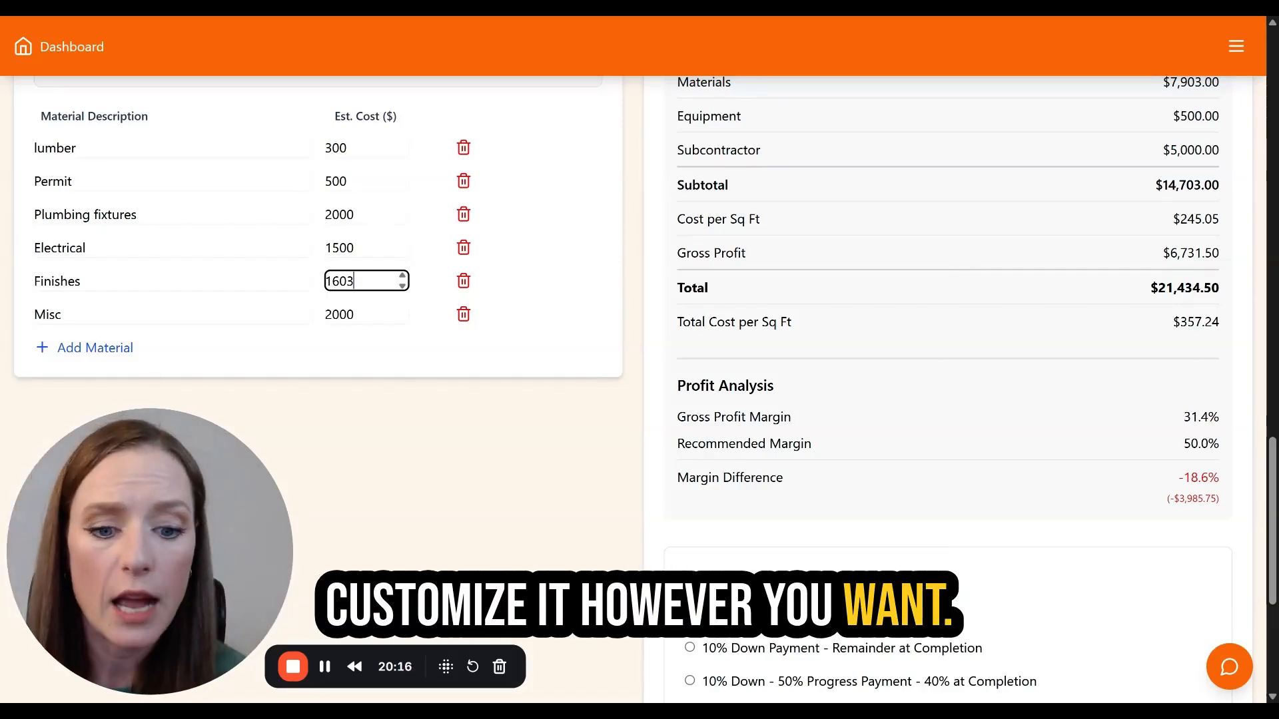
# Go to the app's Support section from the copied estimate
pyautogui.scroll(-4, 639, 373)
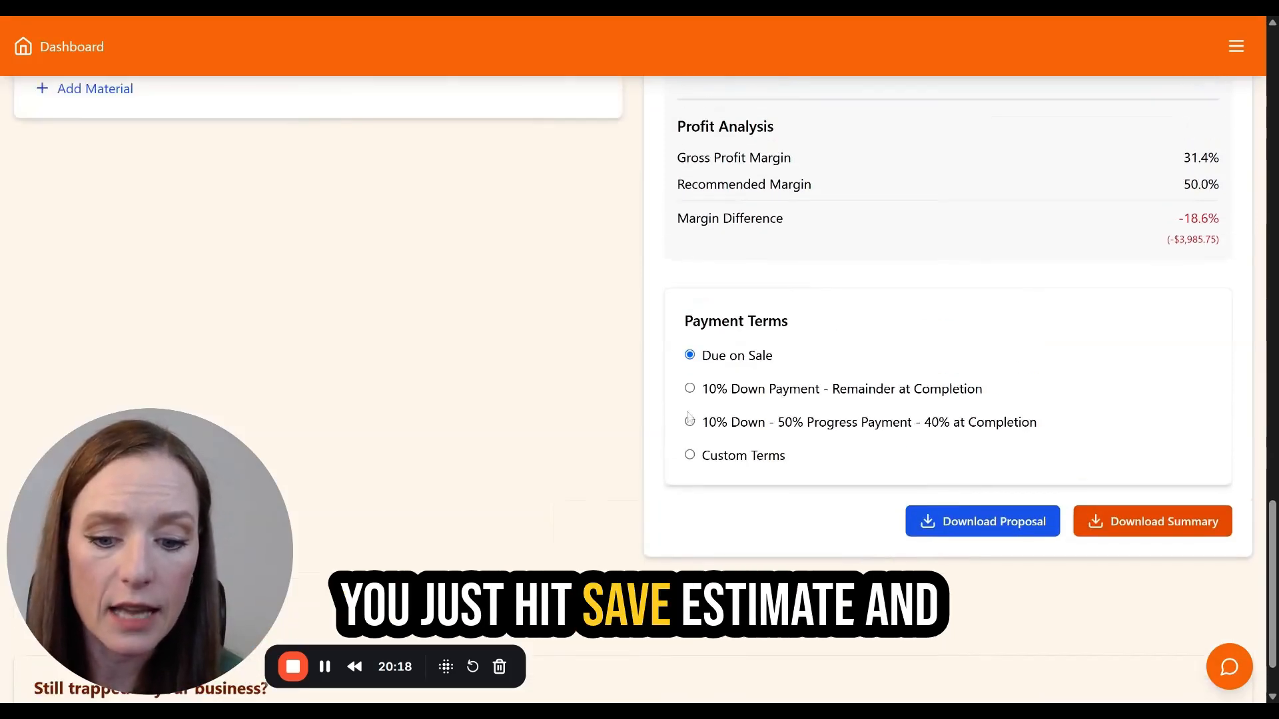
pyautogui.scroll(15, 627, 473)
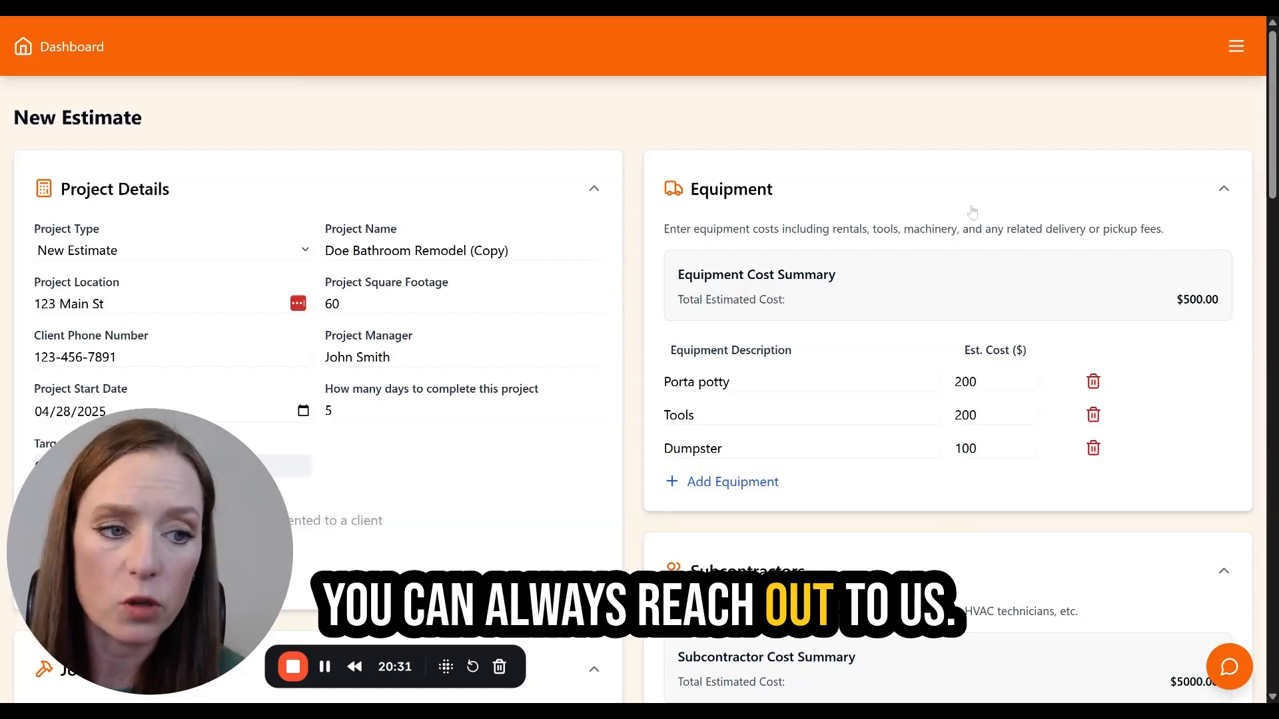
pyautogui.click(1235, 41)
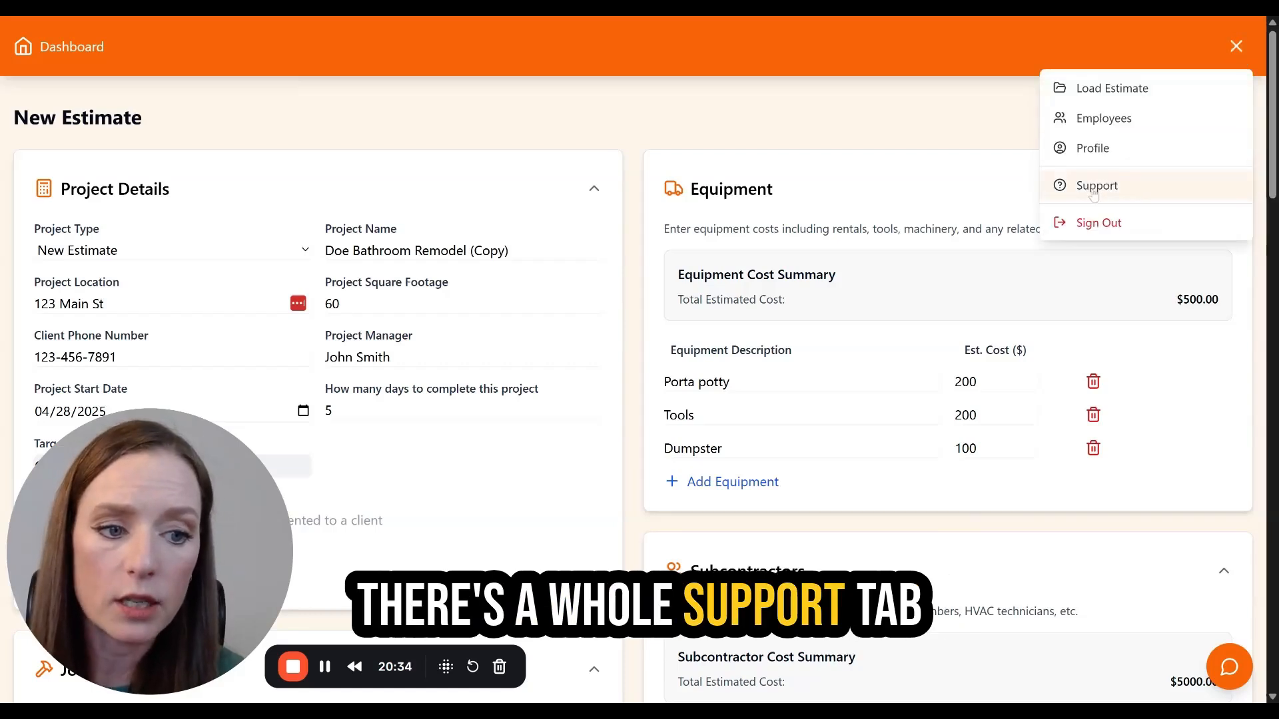